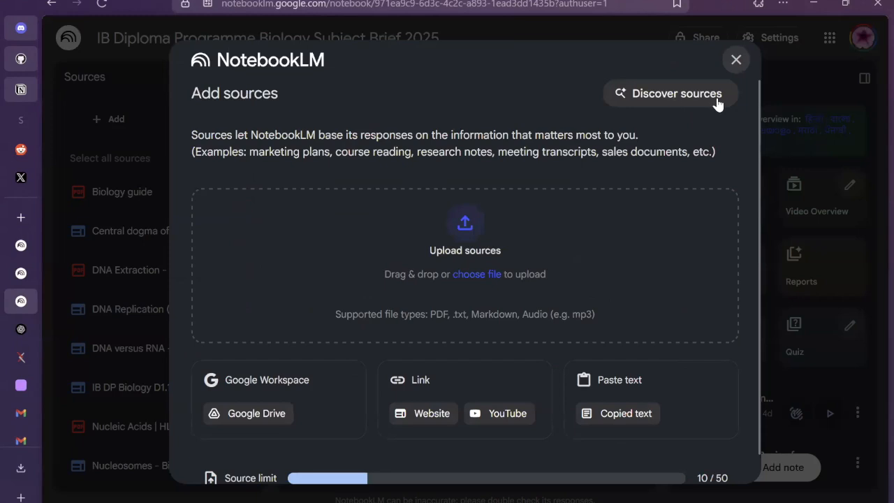
Step: Discover new web sources on the topic "Cells and Tissues" for the notebook
click(663, 96)
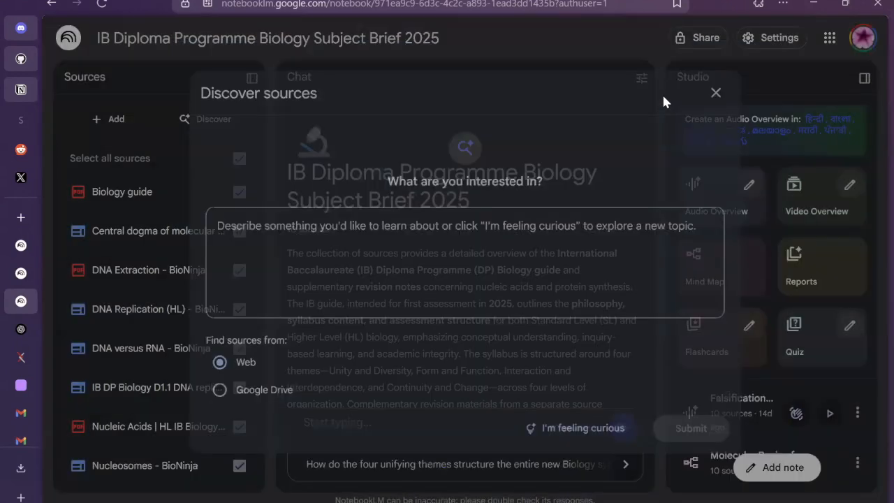
click(227, 225)
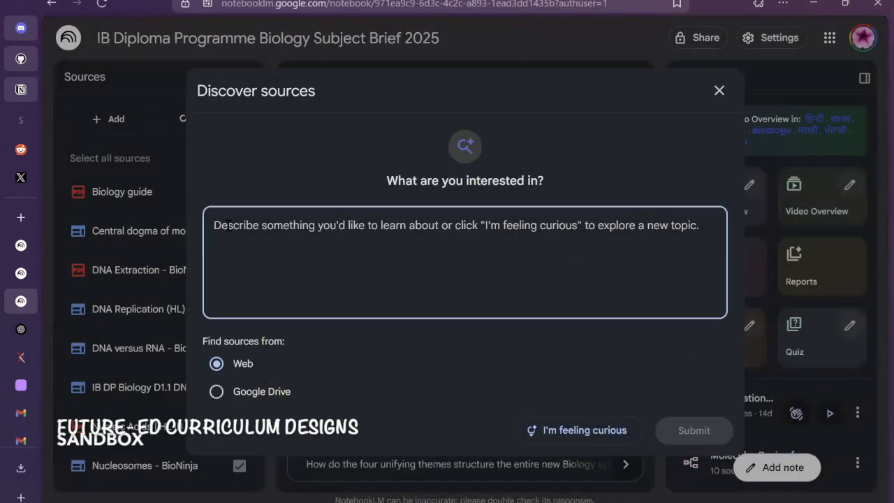
text(Cell)
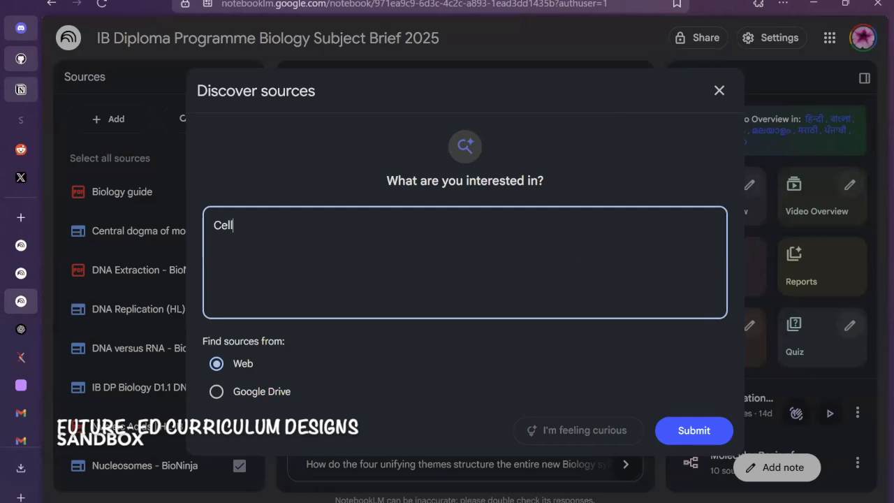
text(s and )
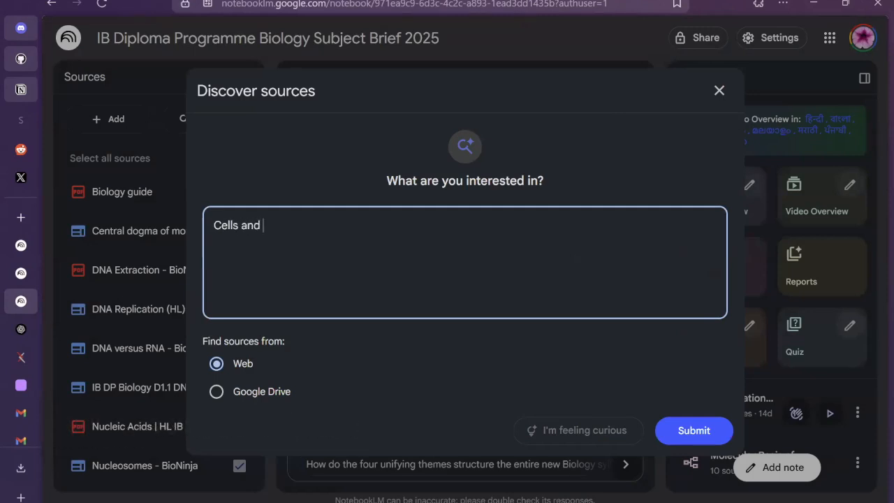
text(T)
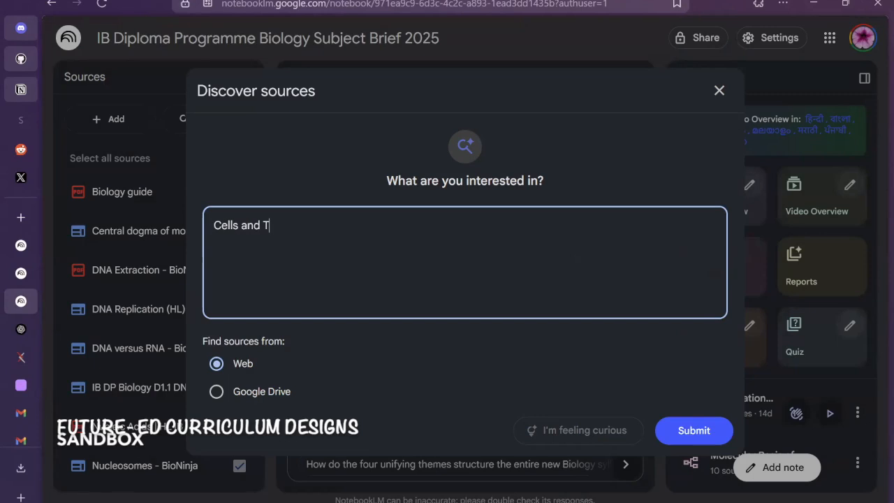
text(issues)
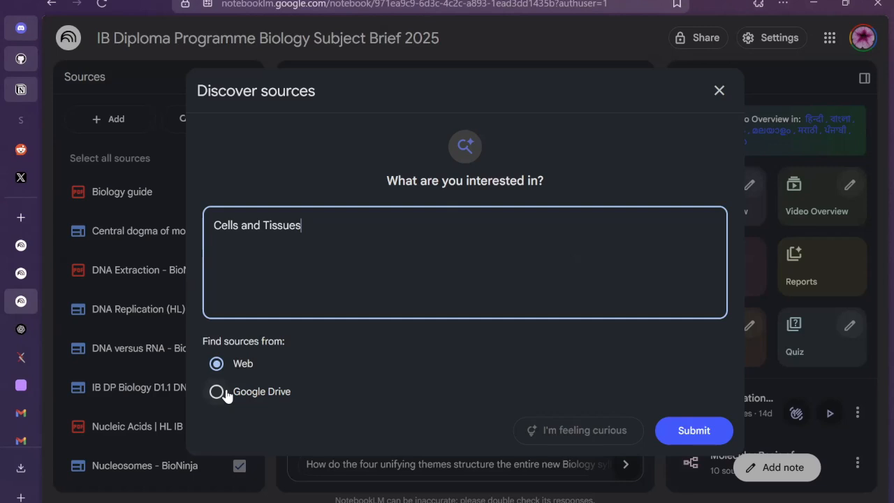
click(701, 431)
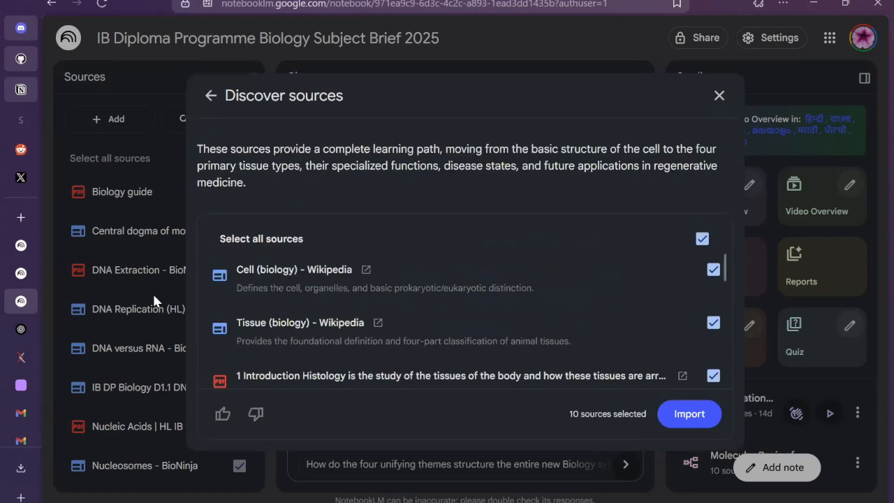
Step: Review the list of discovered sources and deselect all of them
scroll(474, 276, down, 1)
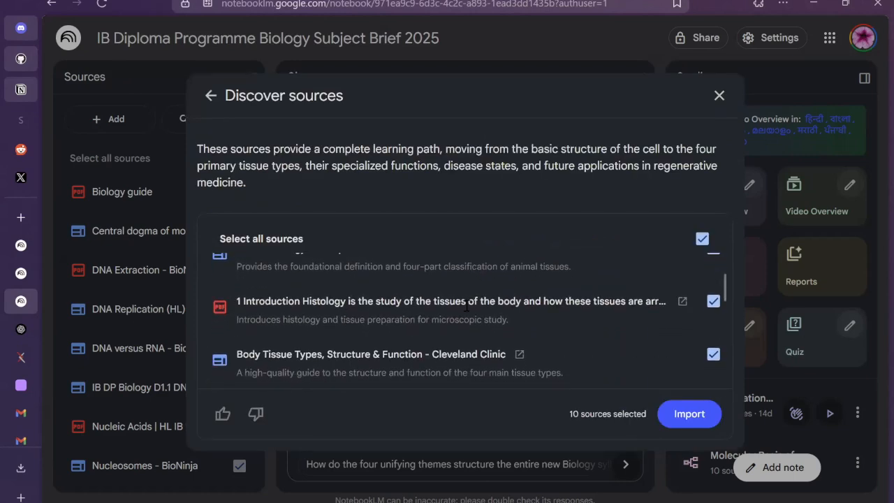
scroll(467, 308, down, 2)
scroll(465, 309, down, 3)
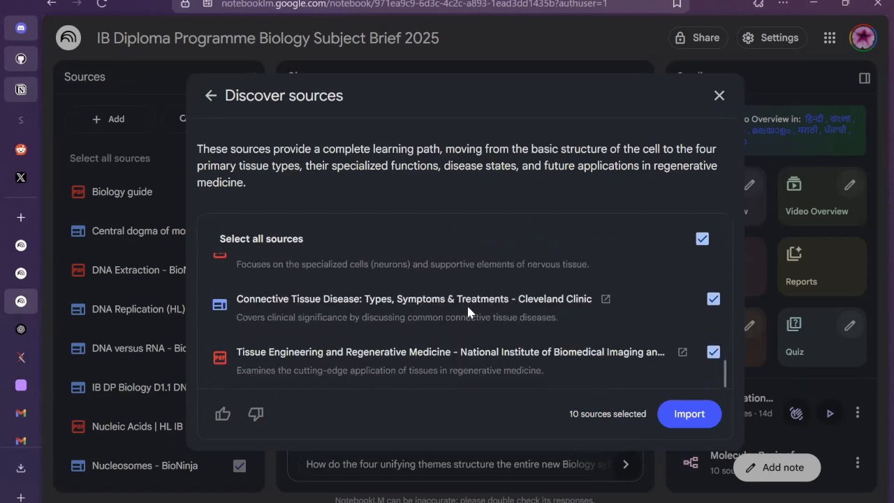
scroll(534, 311, up, 6)
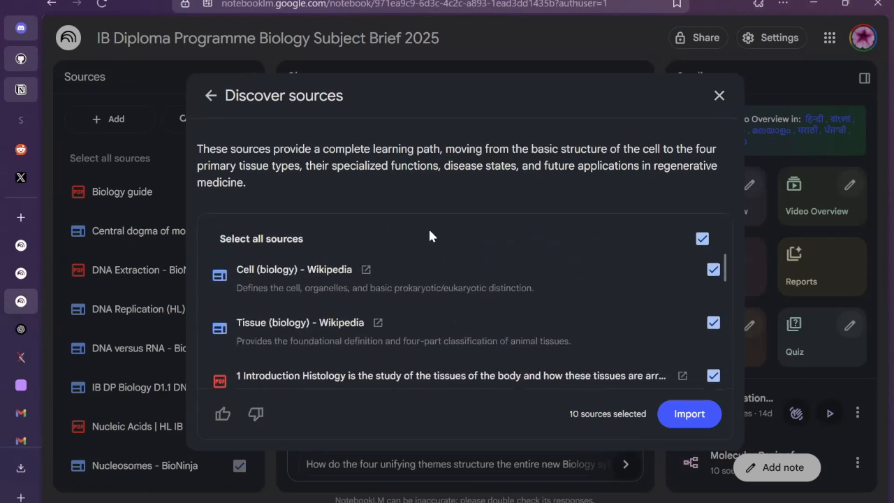
click(702, 240)
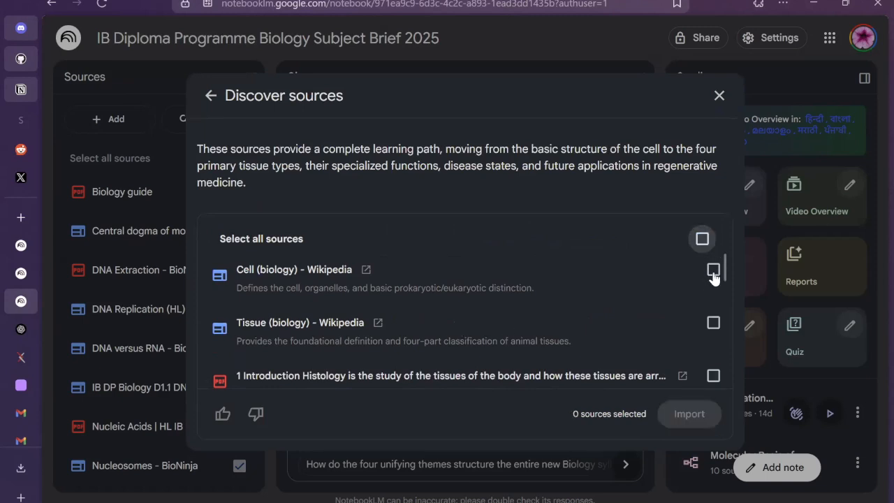
click(711, 324)
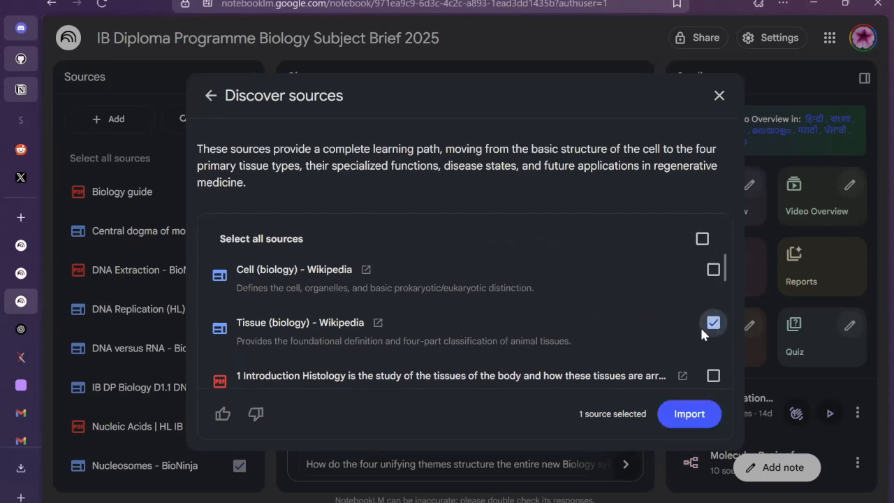
click(712, 323)
Step: Select the "1 Introduction Histology" PDF, the Cleveland Clinic "Body Tissue Types" page and the epithelial tissue source, and import them
scroll(597, 296, down, 1)
scroll(595, 296, down, 1)
scroll(594, 295, up, 1)
click(713, 303)
click(712, 356)
scroll(630, 322, down, 3)
click(713, 263)
click(701, 417)
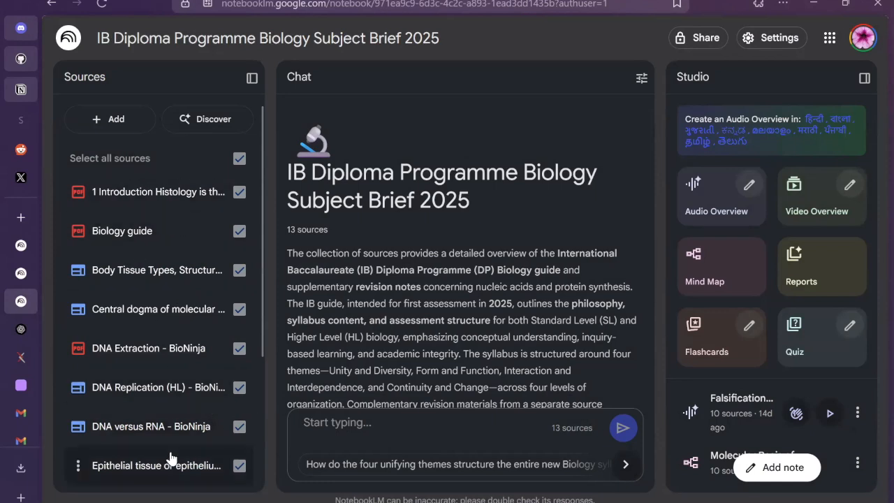
Step: Limit the chat to the Biology guide source and send the prompt "create an overview"
click(239, 158)
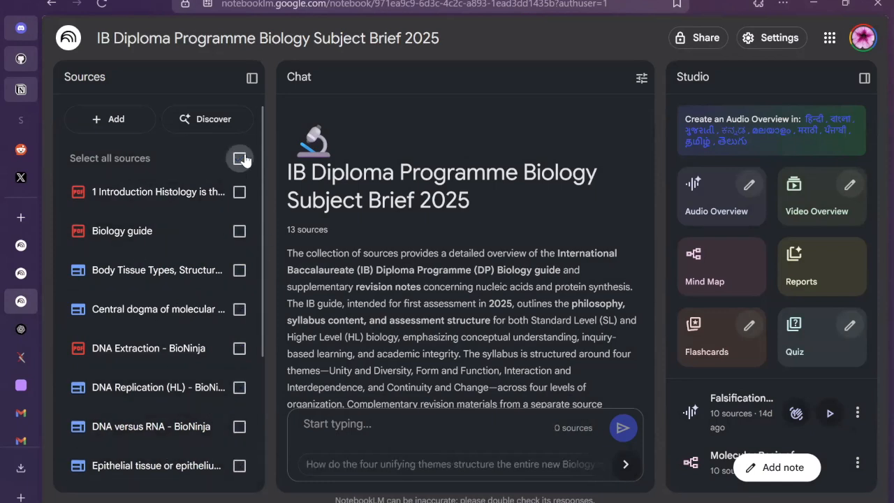
click(238, 231)
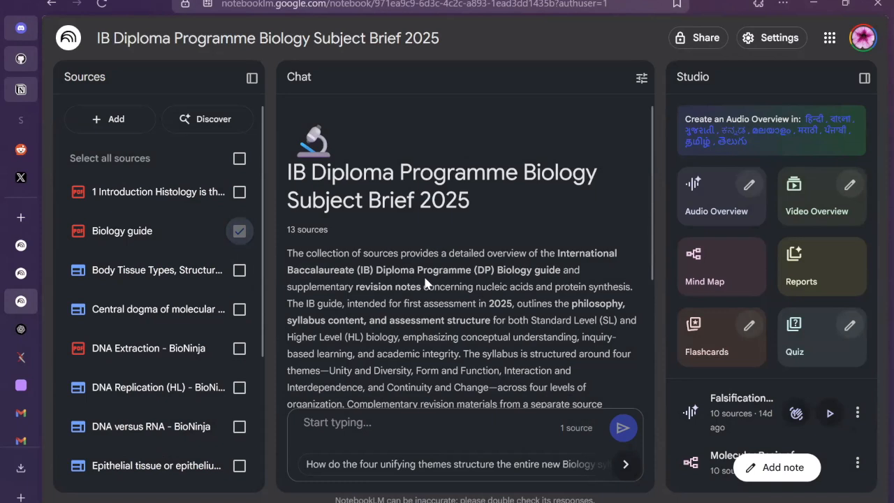
scroll(425, 281, down, 3)
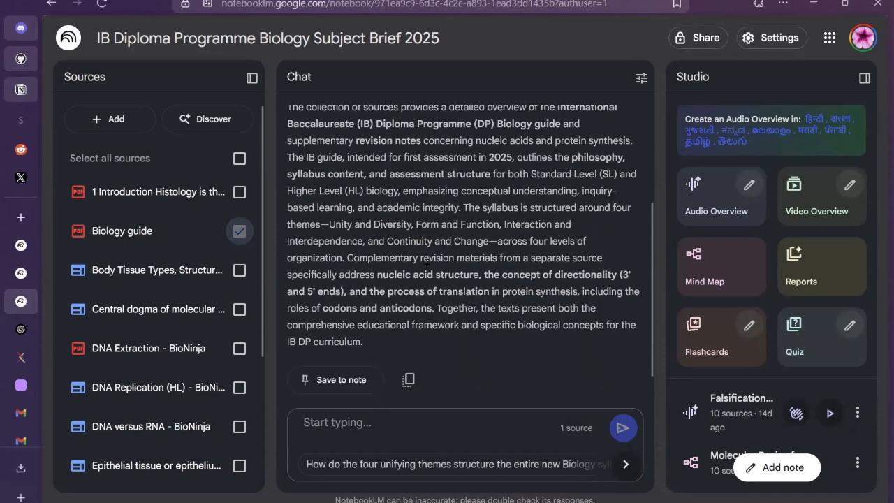
click(339, 427)
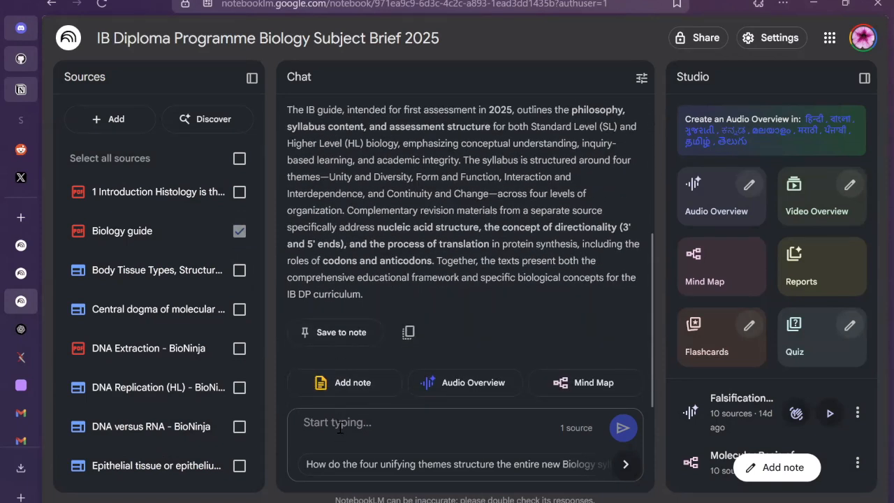
text(create)
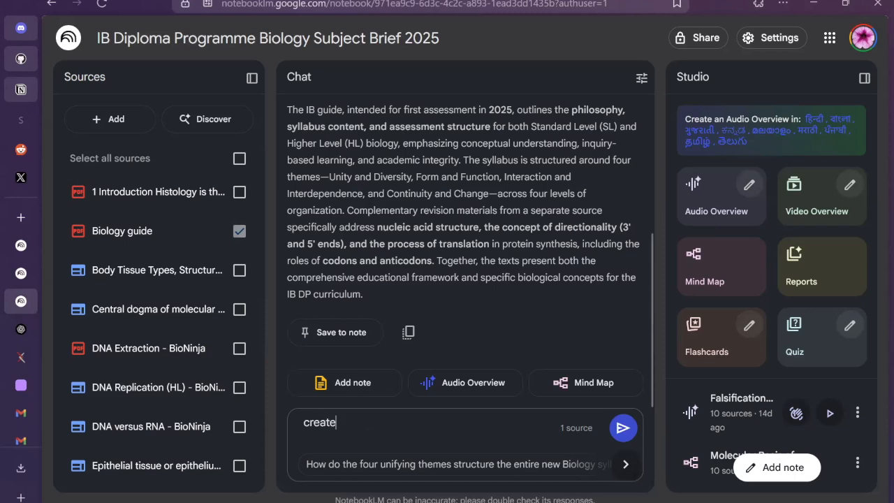
text( an overview)
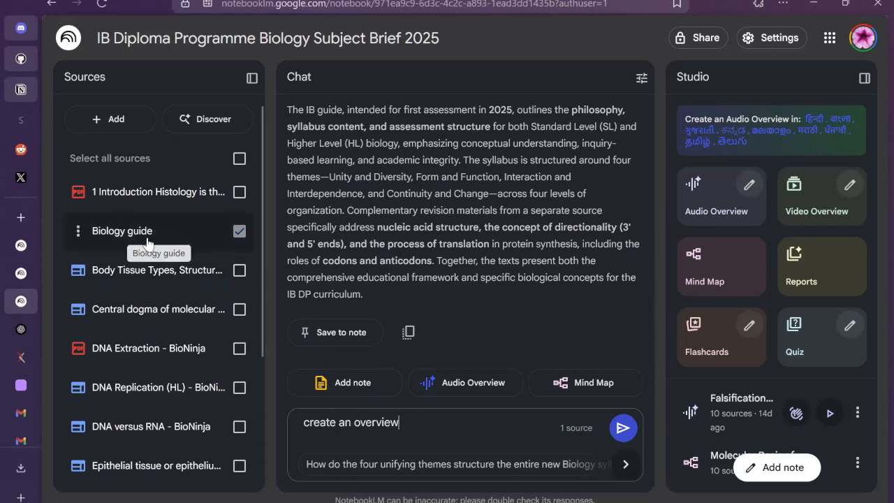
click(622, 428)
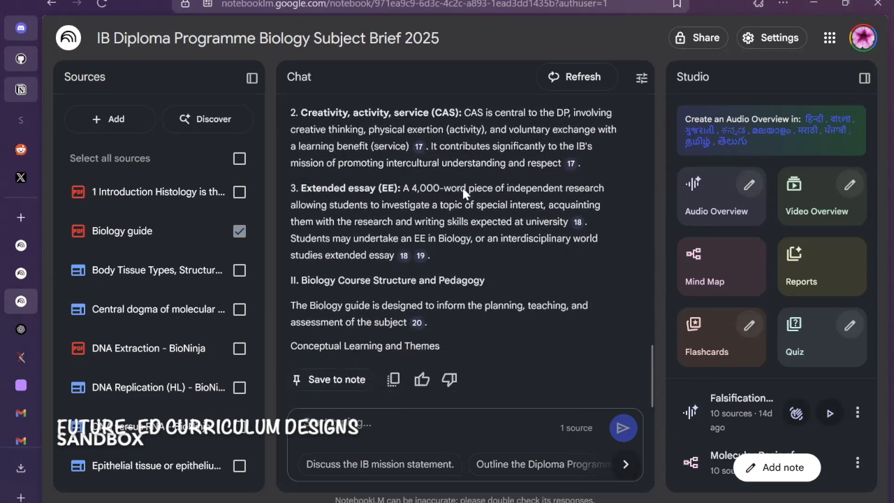
Step: Examine the generated overview from its beginning through the Diploma Programme core, including its first source citation
scroll(472, 185, up, 10)
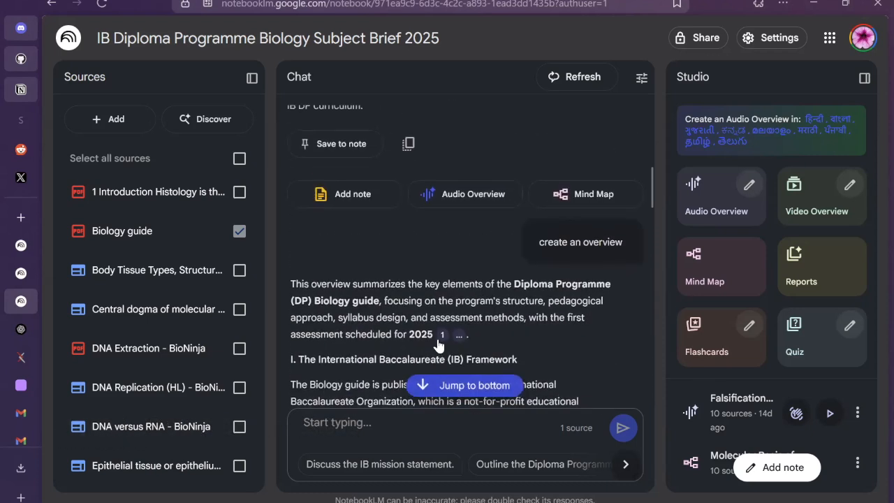
mouse_move(443, 342)
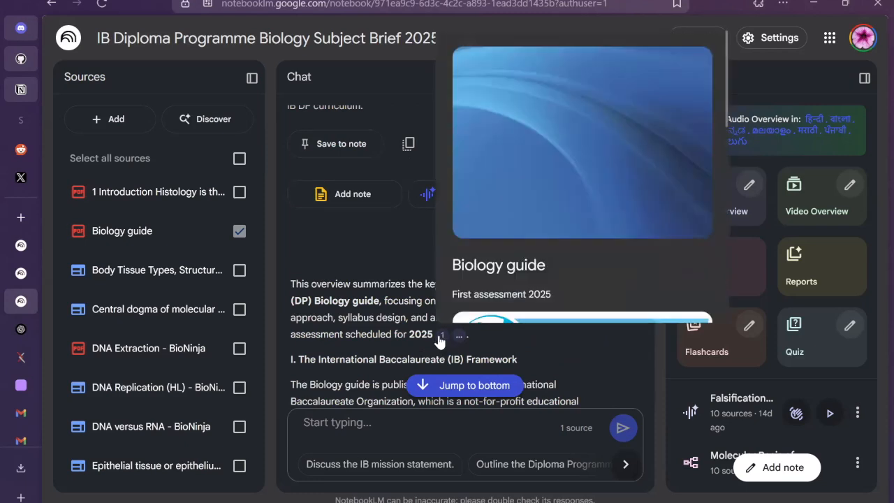
scroll(440, 340, down, 1)
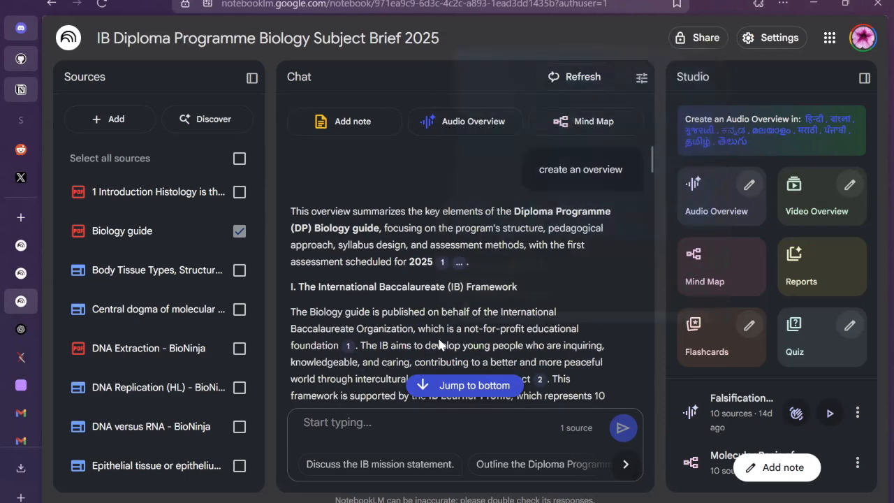
scroll(429, 341, down, 2)
mouse_move(550, 236)
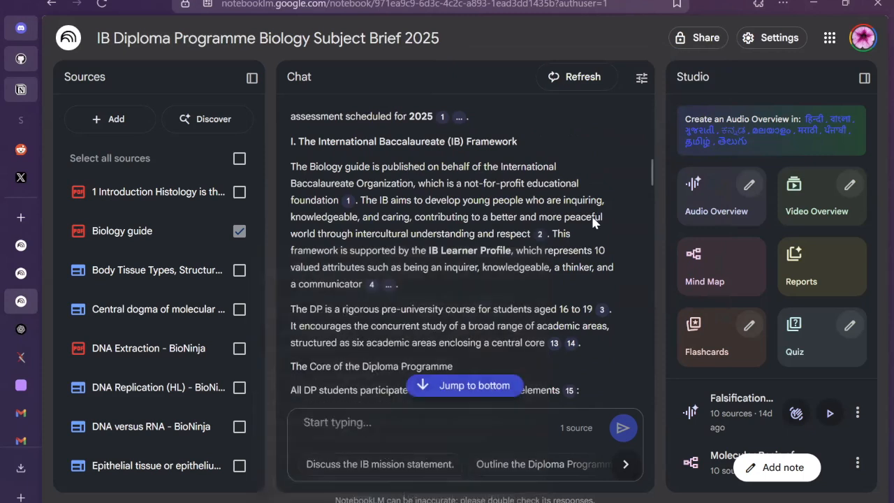
scroll(581, 204, down, 2)
mouse_move(569, 202)
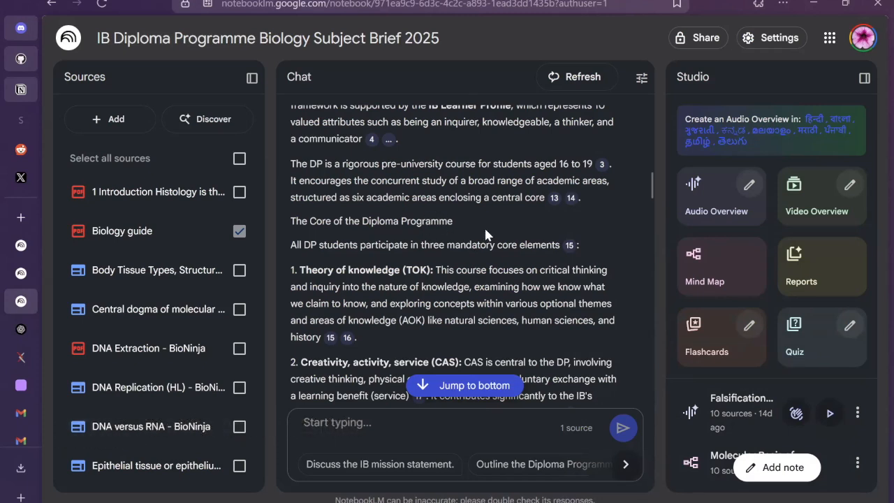
scroll(485, 234, down, 1)
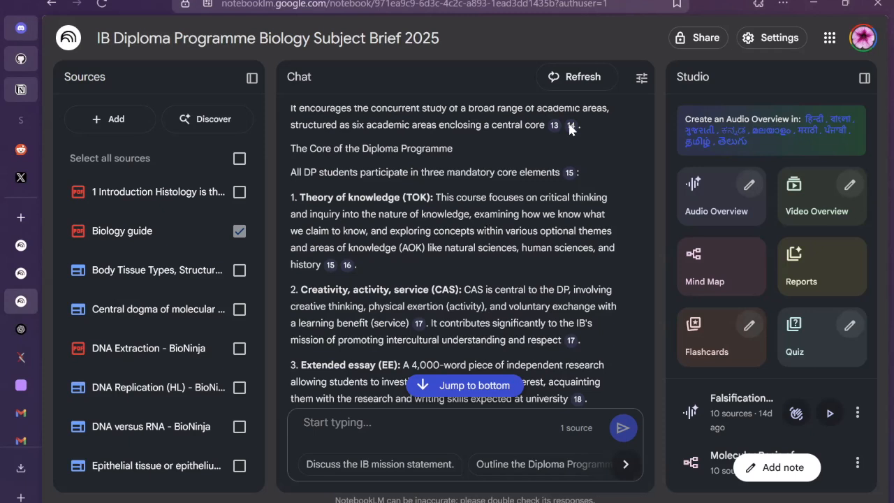
Step: Open the notebook's sharing options and close them again
click(697, 41)
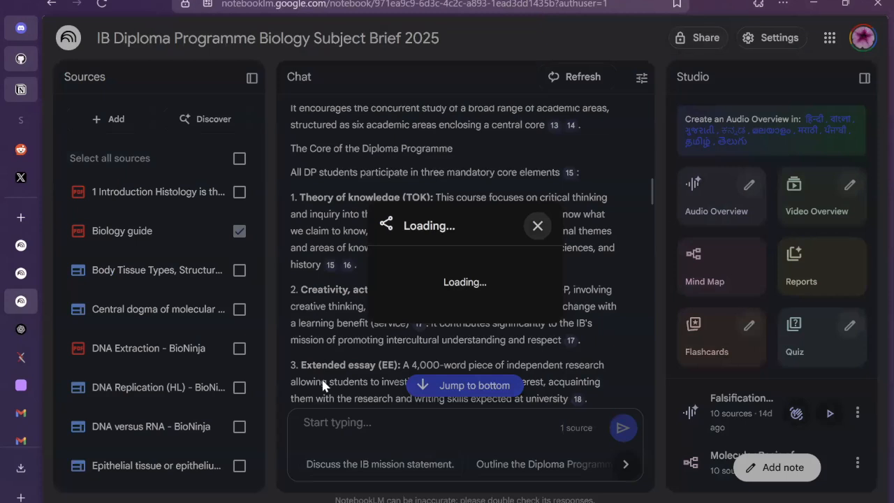
click(631, 142)
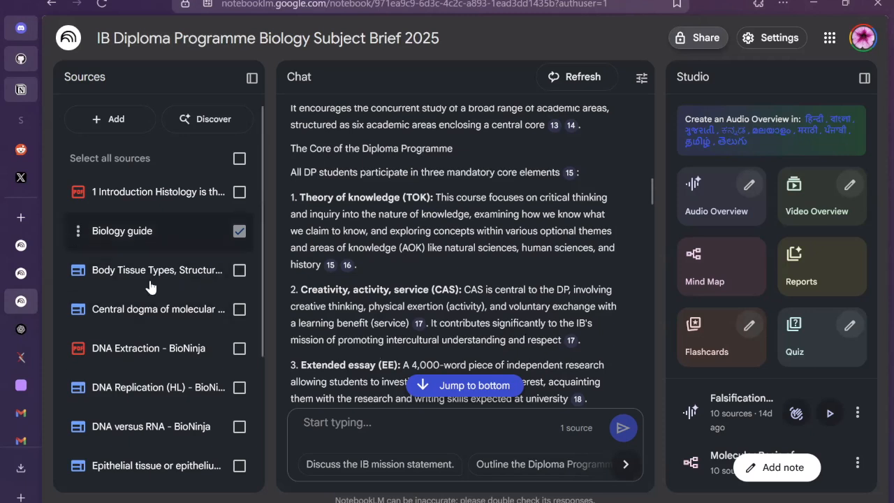
Step: Make "DNA Extraction - BioNinja" the only selected source and read the overview down to the assessment objectives
scroll(169, 258, down, 1)
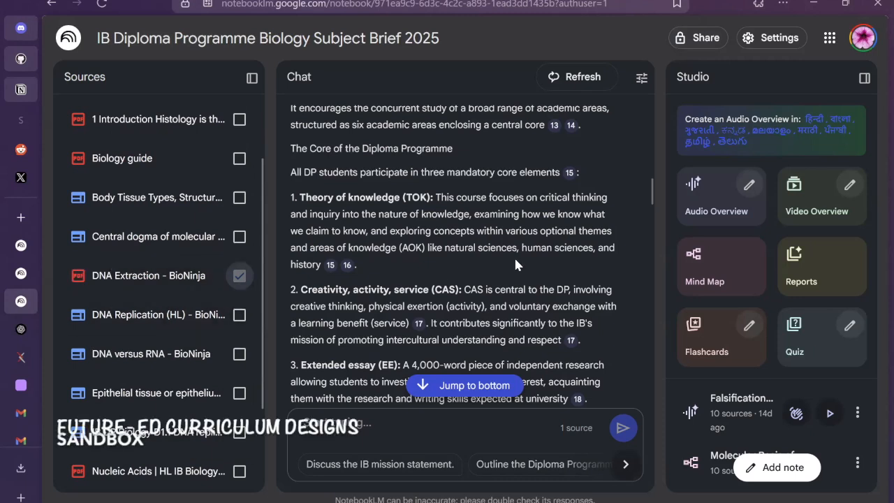
scroll(514, 256, down, 3)
scroll(515, 259, down, 10)
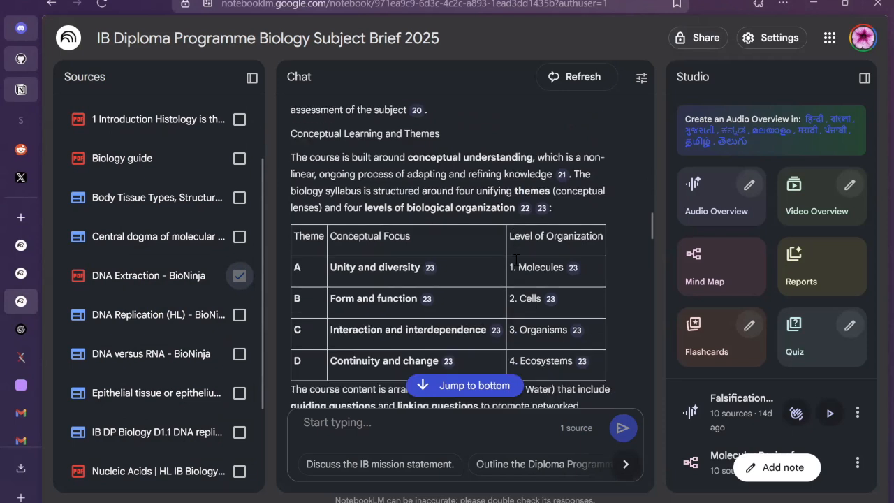
scroll(515, 264, down, 9)
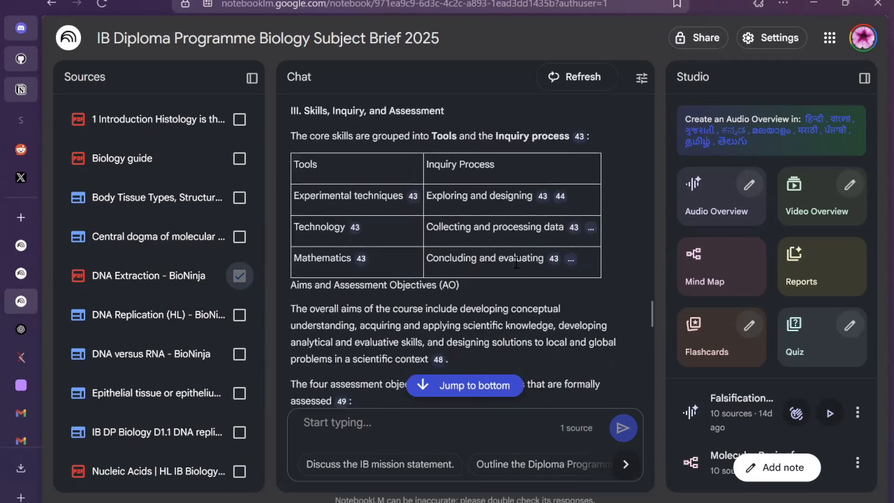
scroll(506, 267, down, 1)
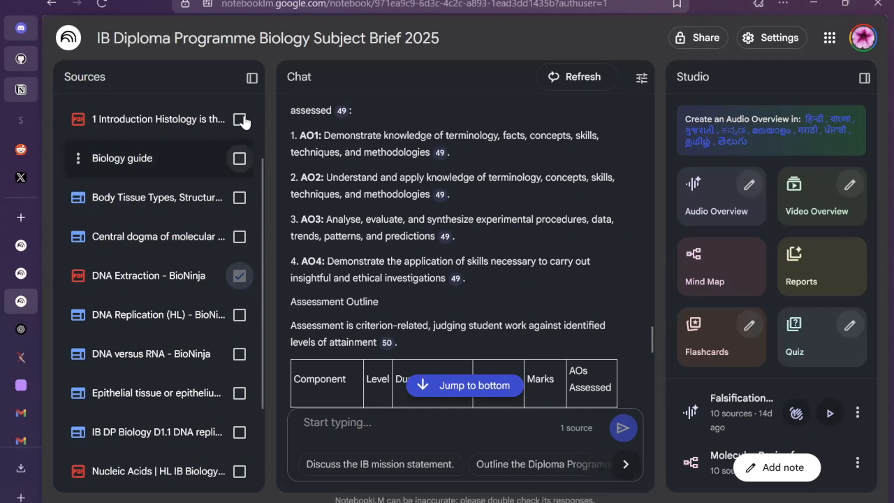
Step: Select all sources for the chat and read the overview's assessment outline through to the end
scroll(239, 160, up, 1)
click(239, 159)
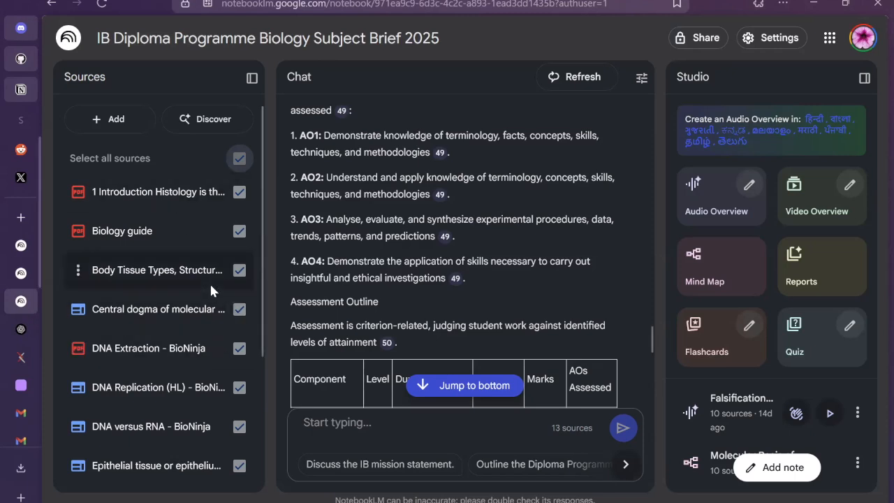
scroll(209, 282, down, 3)
scroll(207, 276, up, 1)
scroll(204, 279, up, 2)
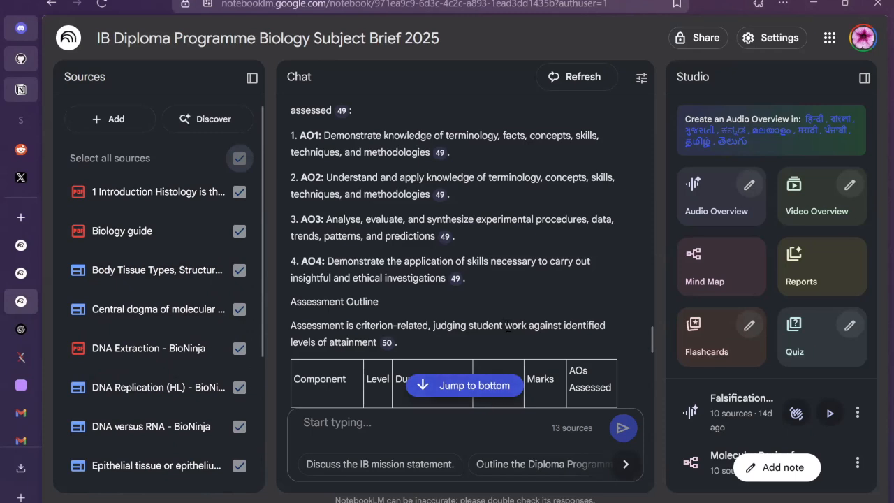
scroll(507, 325, down, 8)
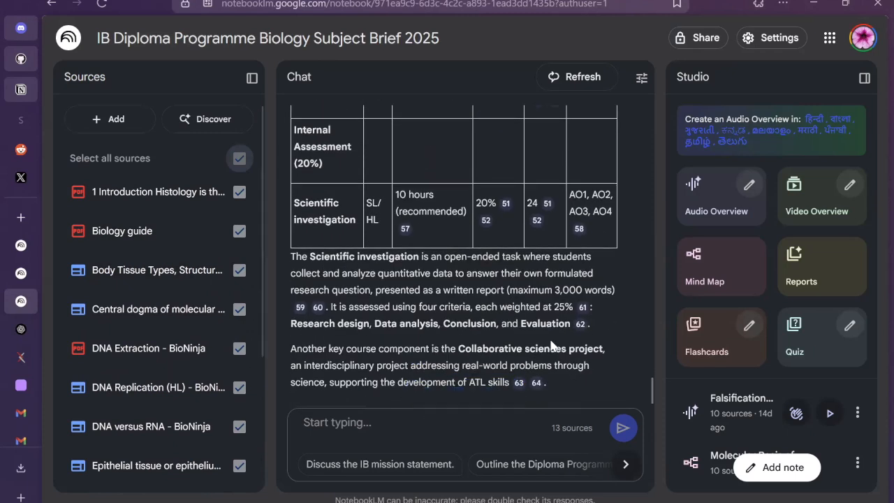
Step: Open the saved IB Biology Study Guide report, read through its quiz, answer key and essay questions, and close it
scroll(551, 346, down, 1)
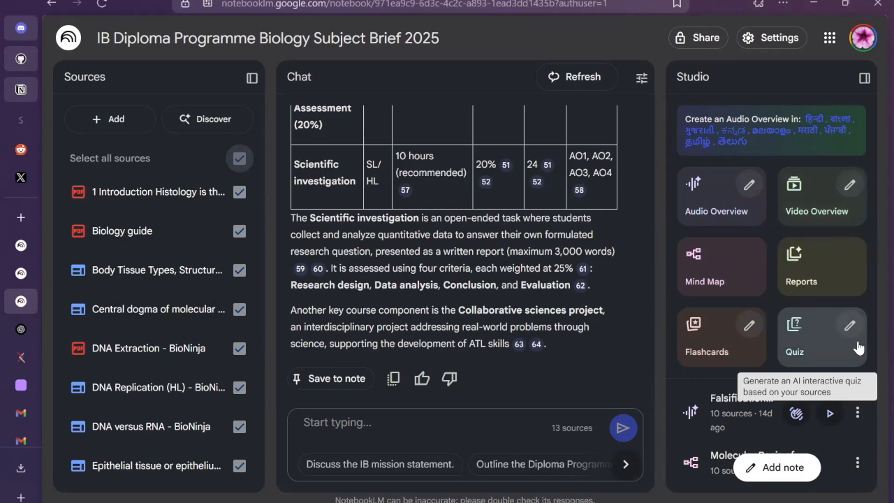
scroll(807, 425, down, 5)
scroll(807, 431, down, 1)
scroll(808, 430, up, 1)
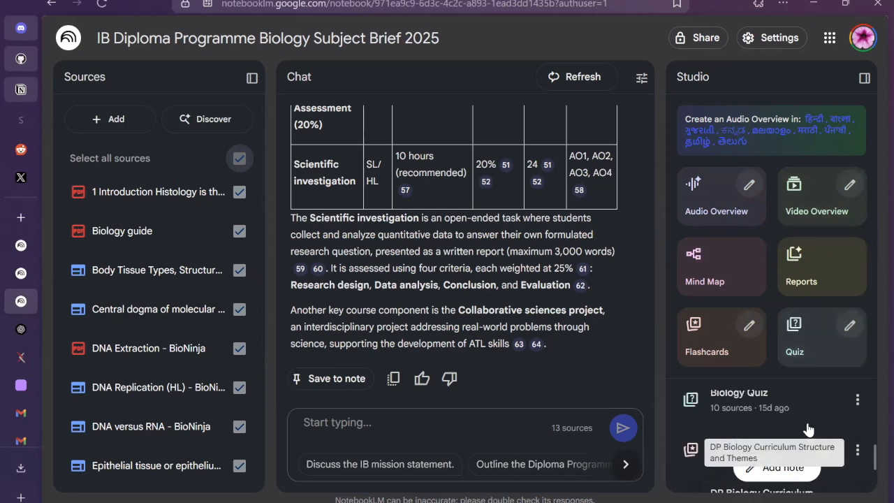
scroll(722, 440, up, 1)
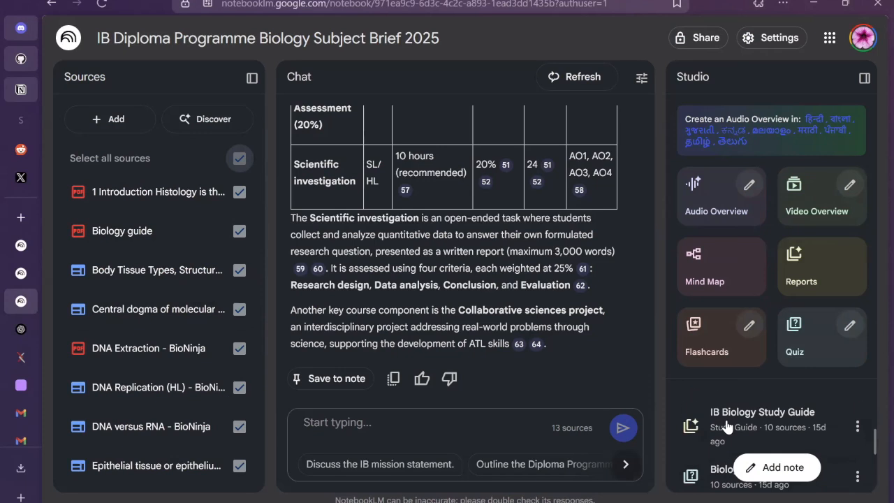
click(768, 421)
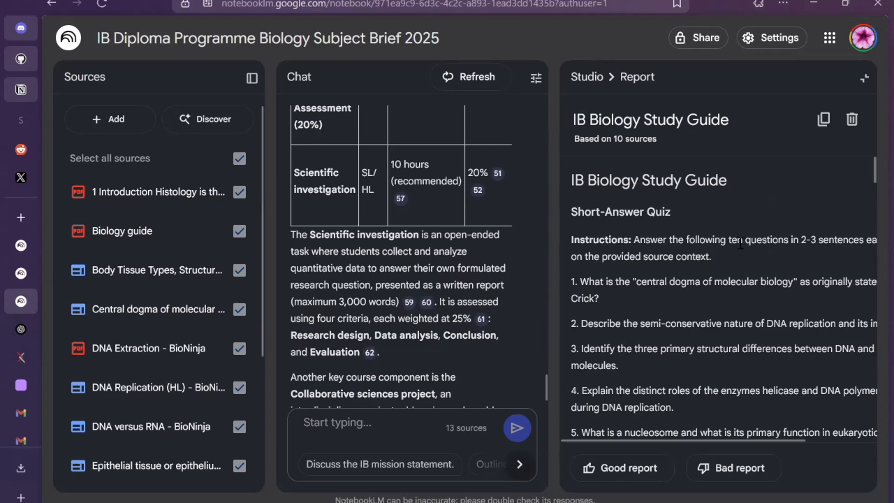
scroll(738, 240, down, 5)
scroll(738, 244, down, 10)
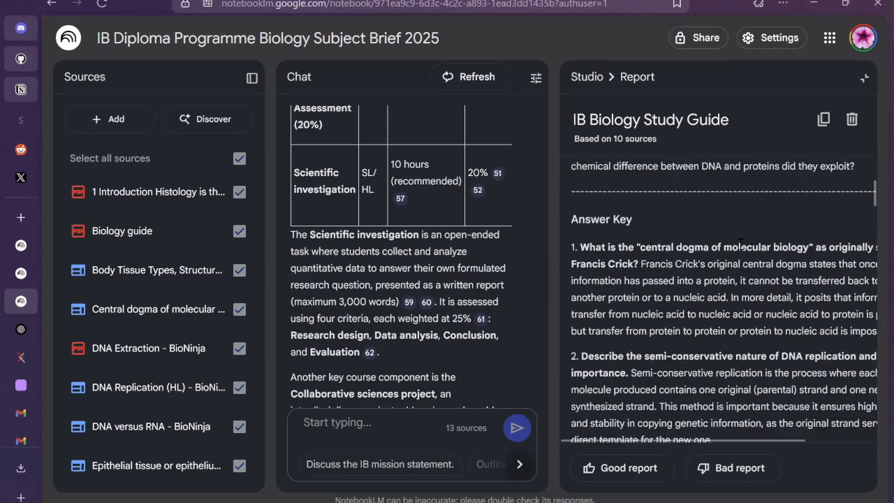
scroll(739, 249, down, 8)
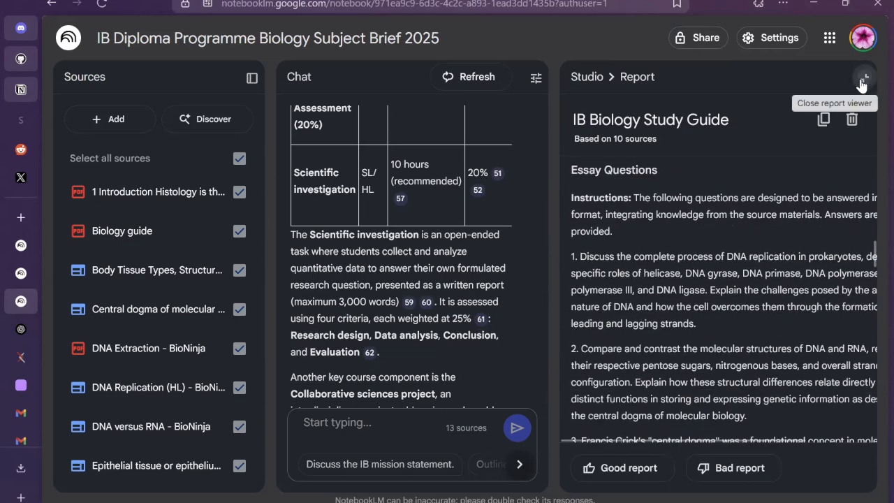
click(861, 83)
Step: Sample the "Falsification and the Double Helix" audio overview, including restarting and joining its interactive mode, and return to the Studio list
click(728, 418)
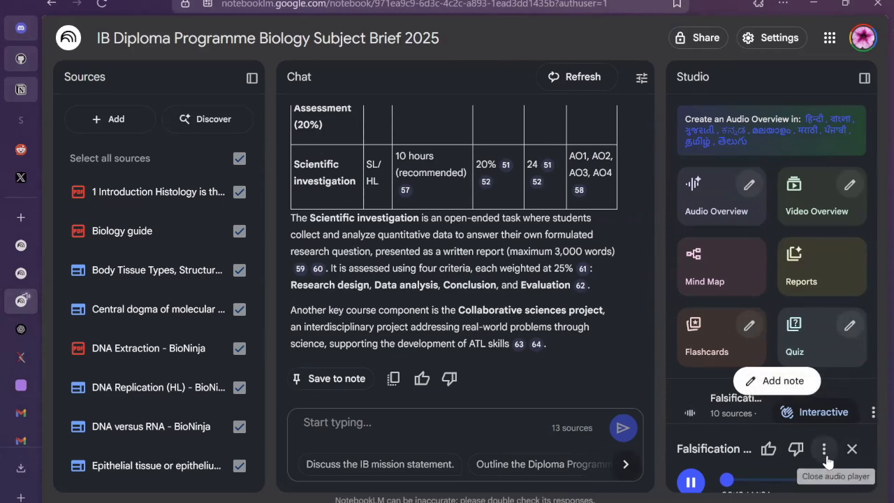
click(766, 480)
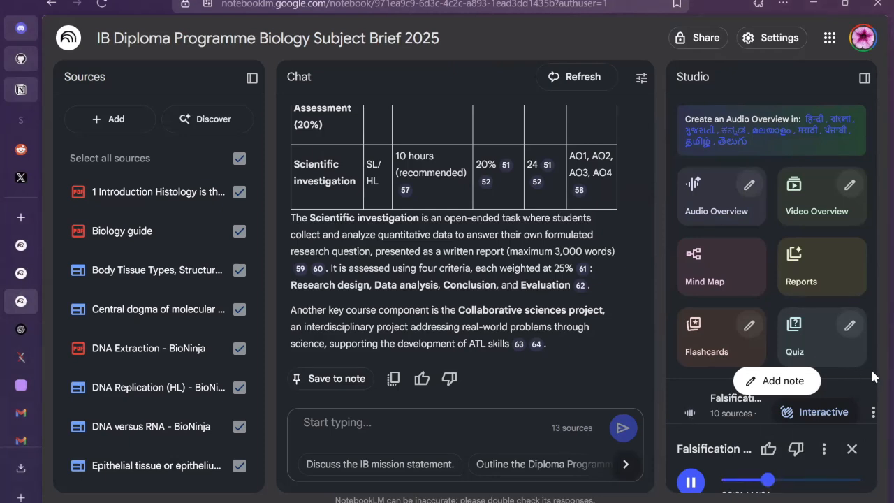
click(823, 413)
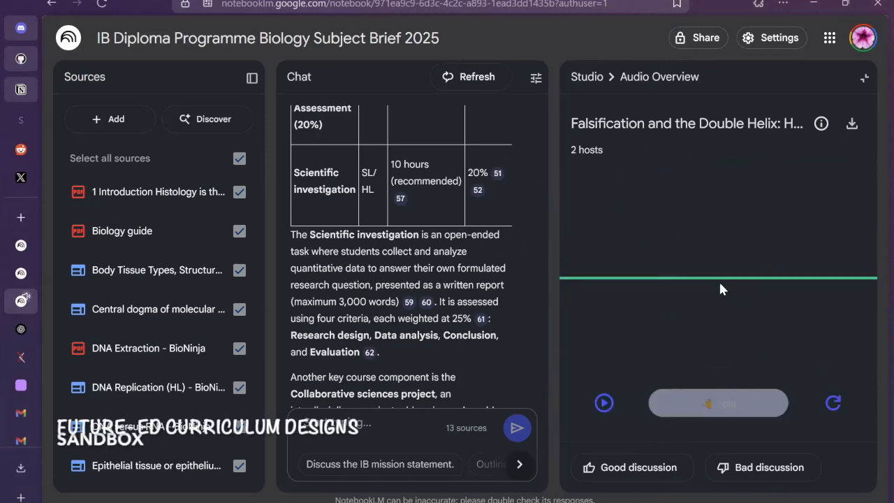
click(832, 404)
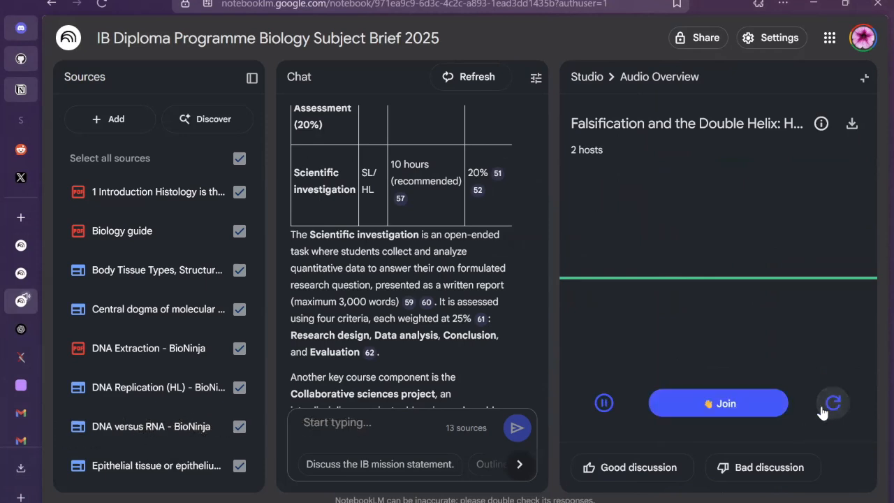
click(730, 410)
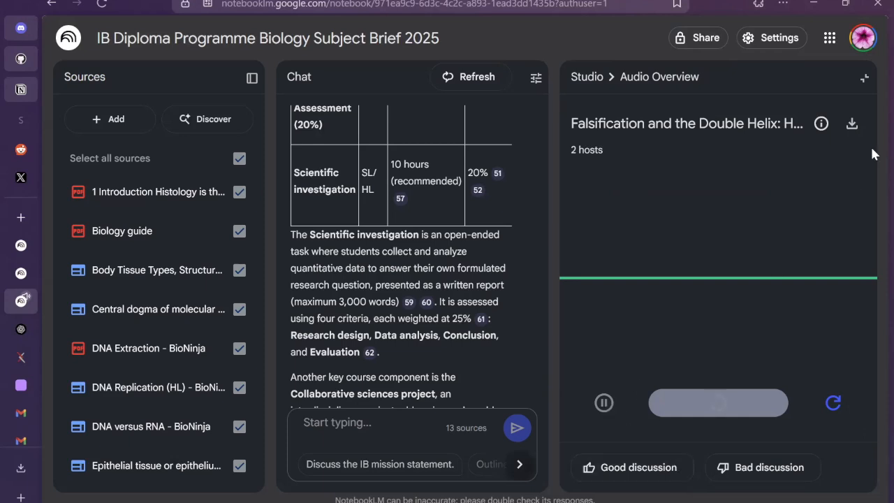
click(586, 77)
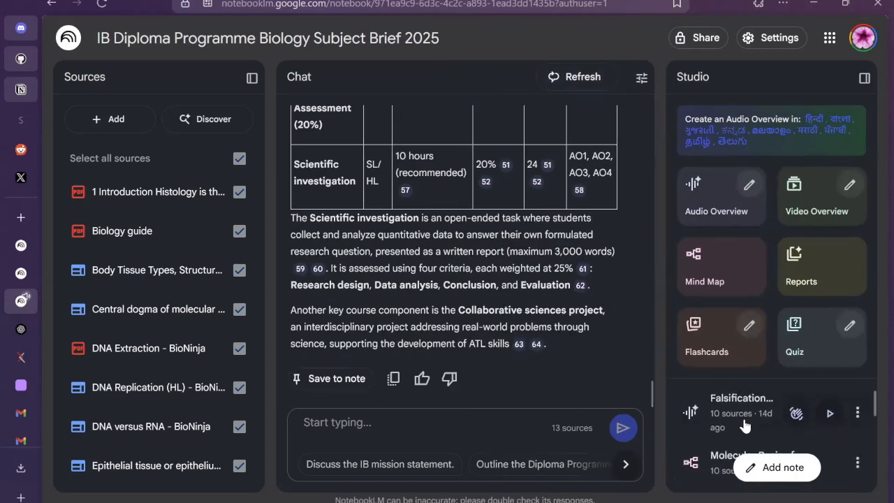
Step: Start the "Cracking Bio..." audio overview and close its player again
scroll(744, 426, down, 3)
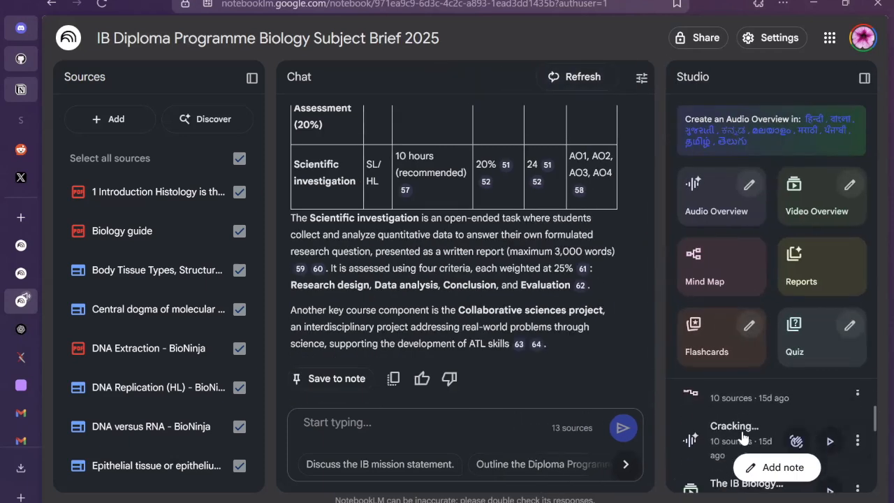
click(737, 438)
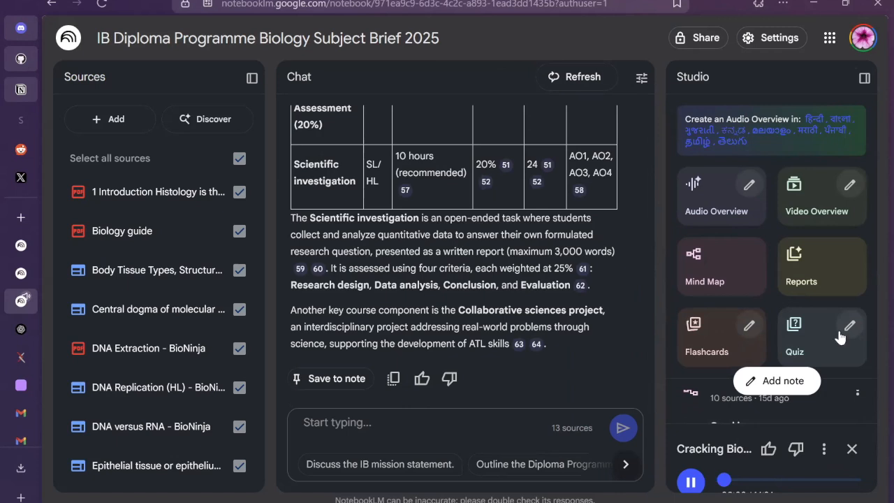
click(851, 448)
Step: Open "The IB Biology Blueprint" video overview and watch its opening in full screen
scroll(740, 432, down, 2)
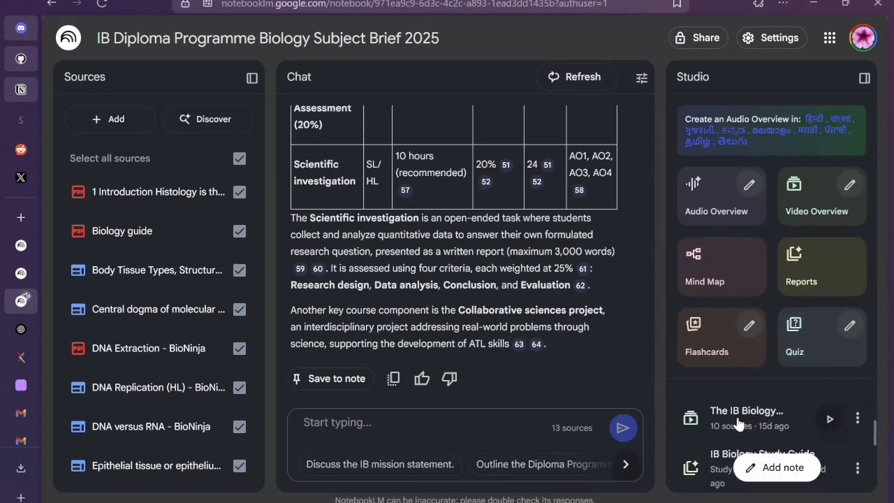
click(737, 414)
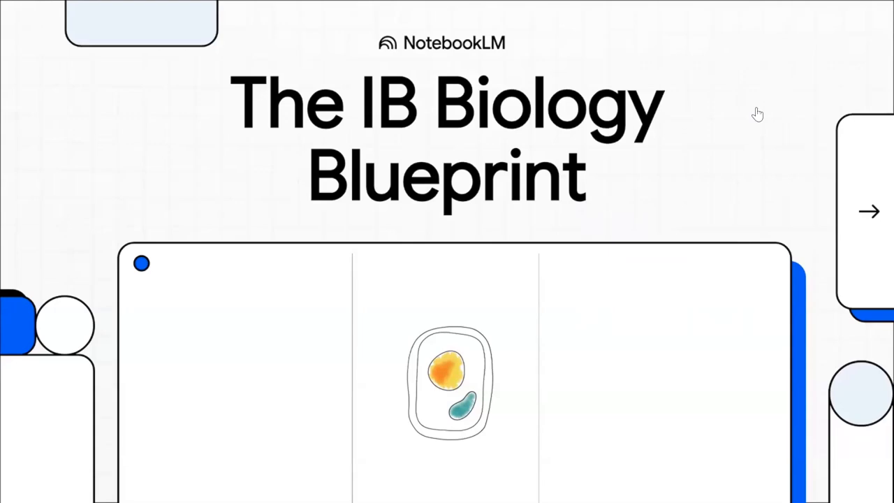
click(810, 410)
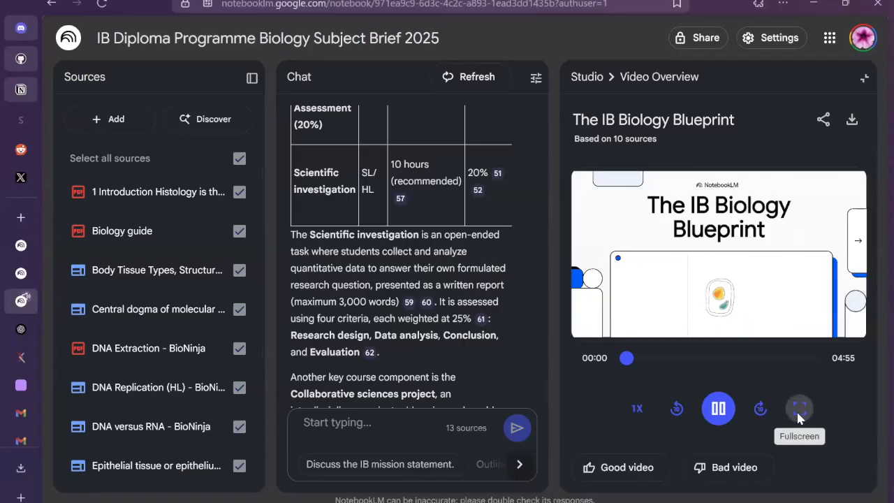
click(799, 412)
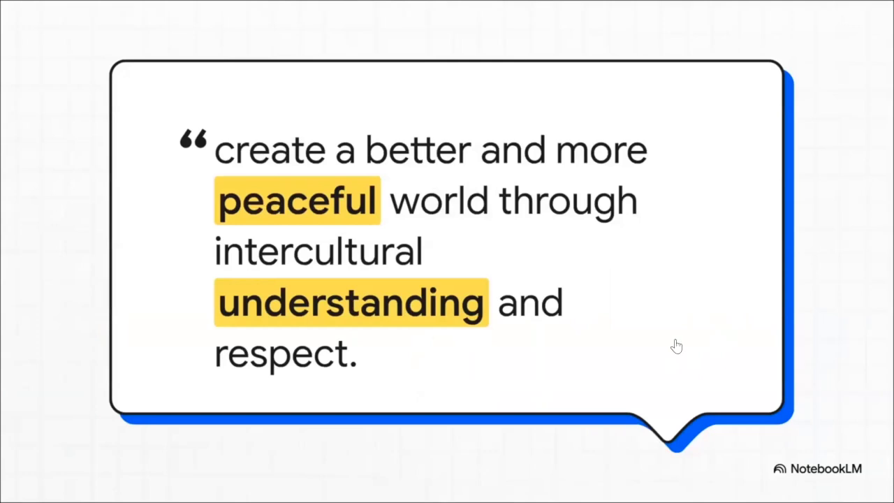
key(Escape)
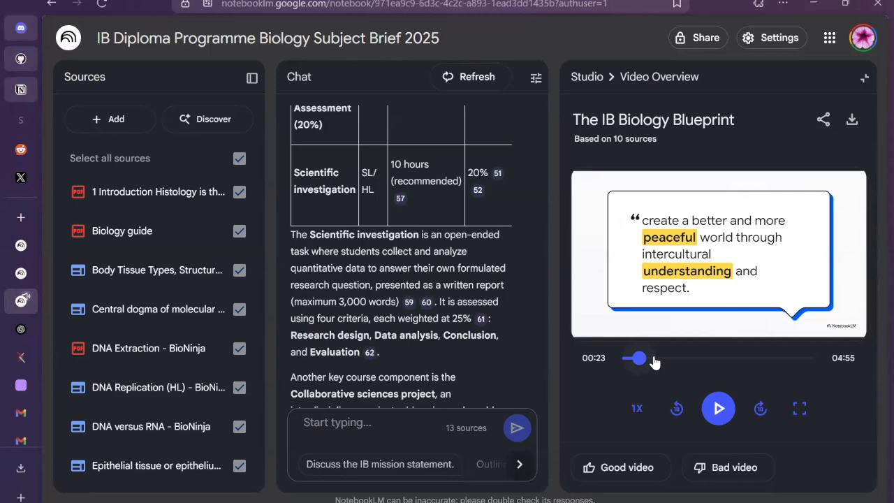
Step: Skip ahead in the video to about 01:17, pause it and close the video overview
click(670, 359)
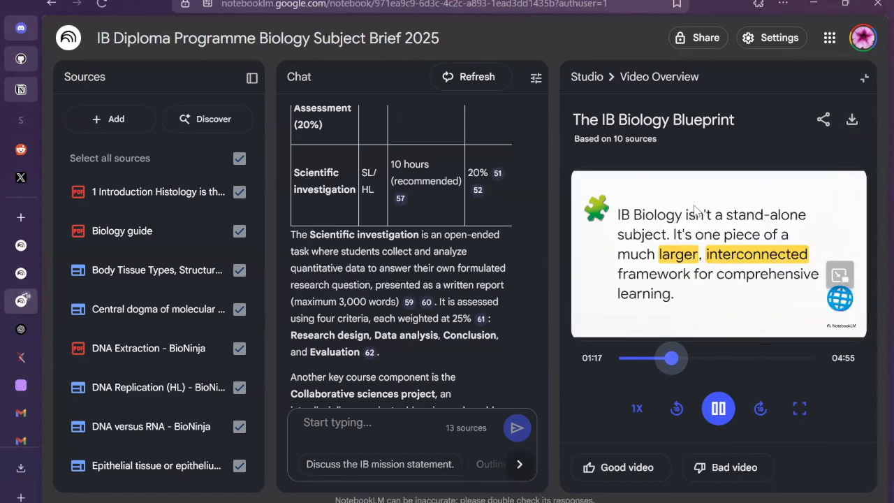
click(719, 417)
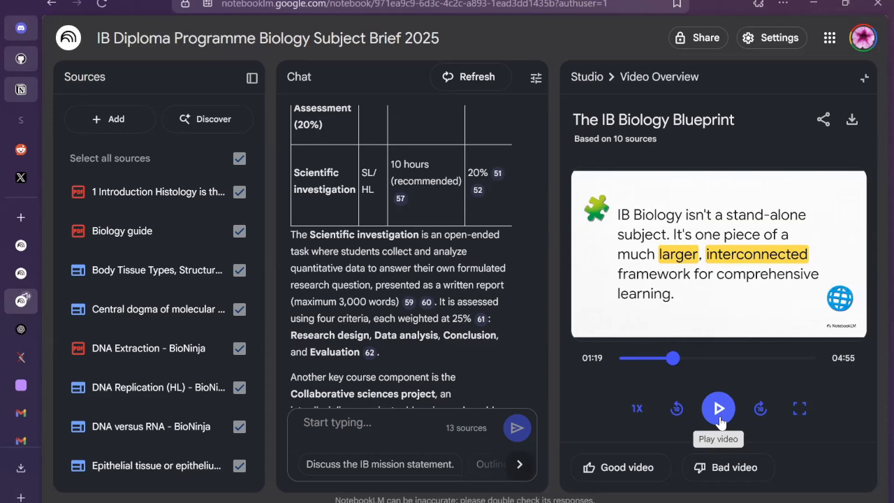
click(864, 78)
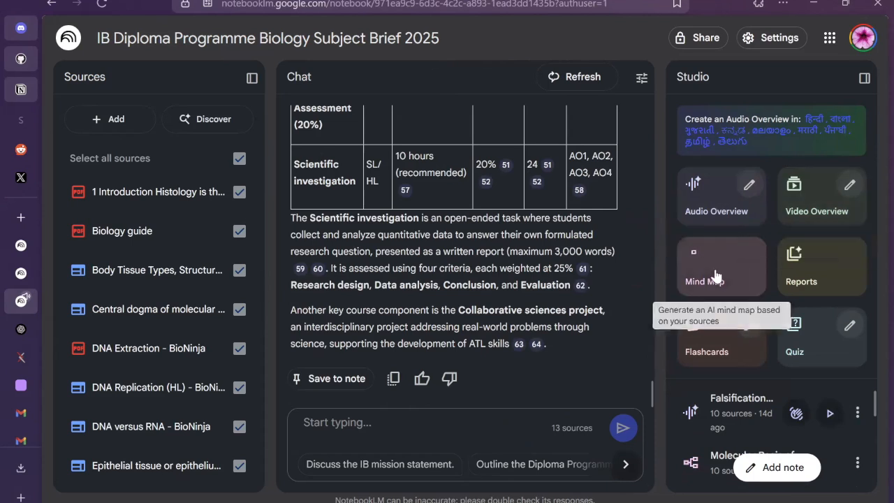
Step: Open the "Molecular Basis of Genetics" mind map, expand Nucleic Acid Structure (A1.2) and all five of its subtopics, and close the map
click(721, 463)
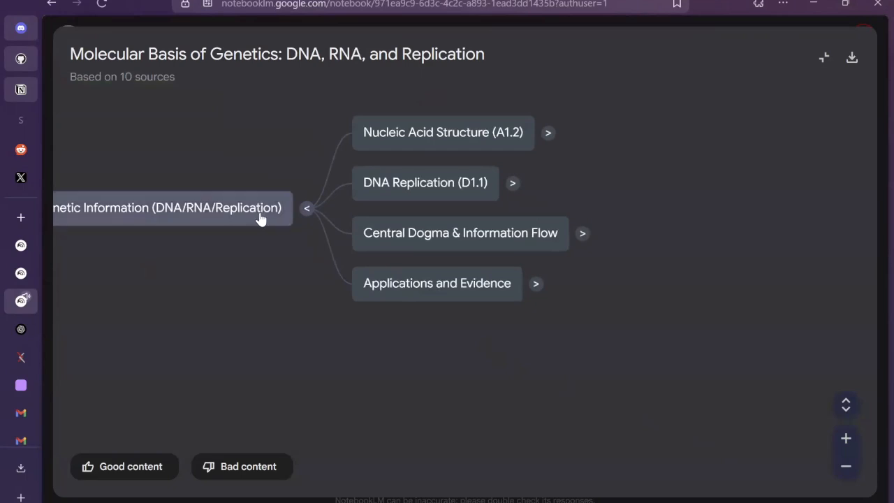
click(548, 134)
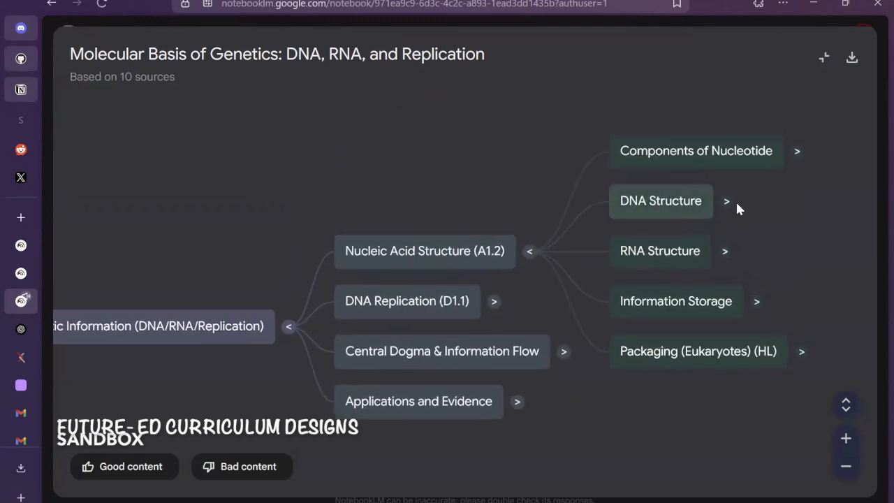
click(797, 161)
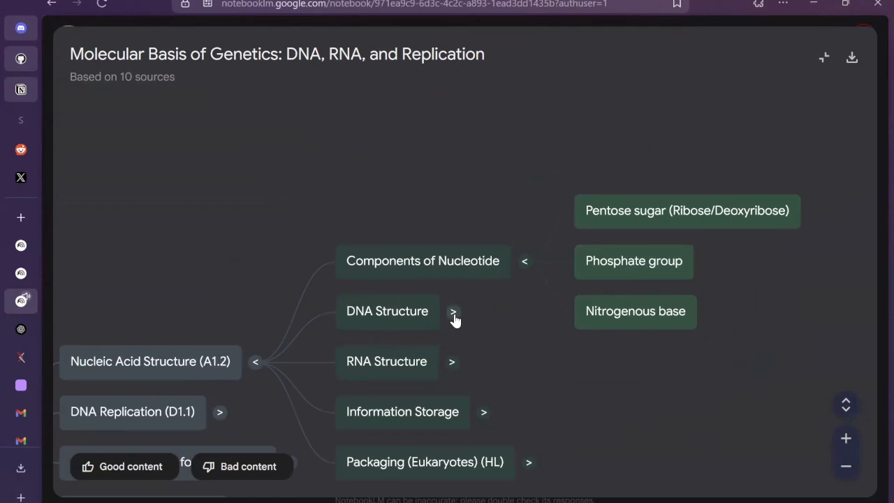
click(454, 317)
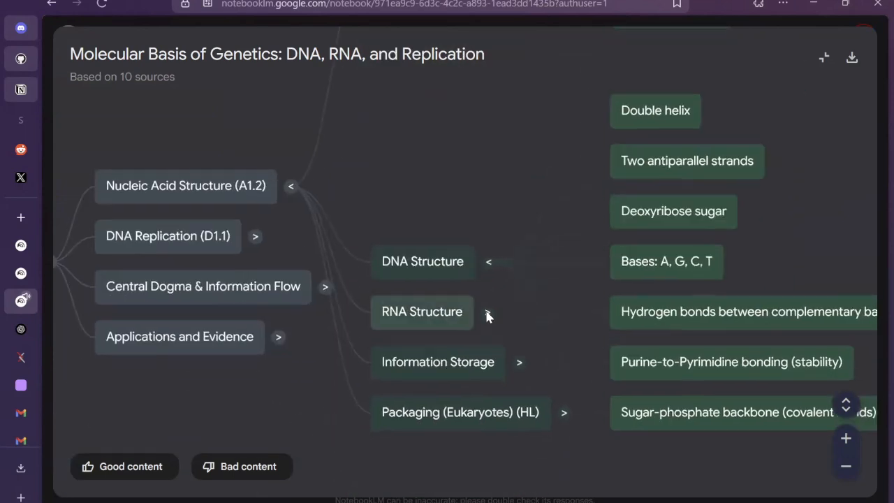
click(485, 315)
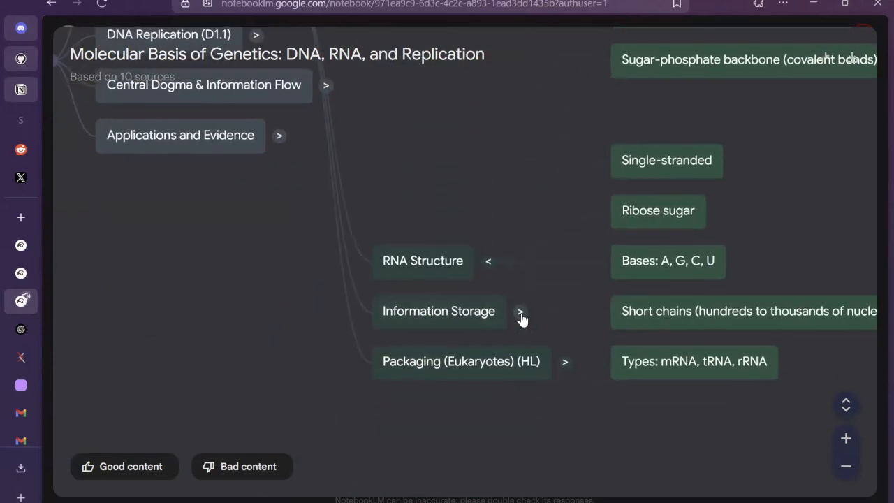
click(518, 314)
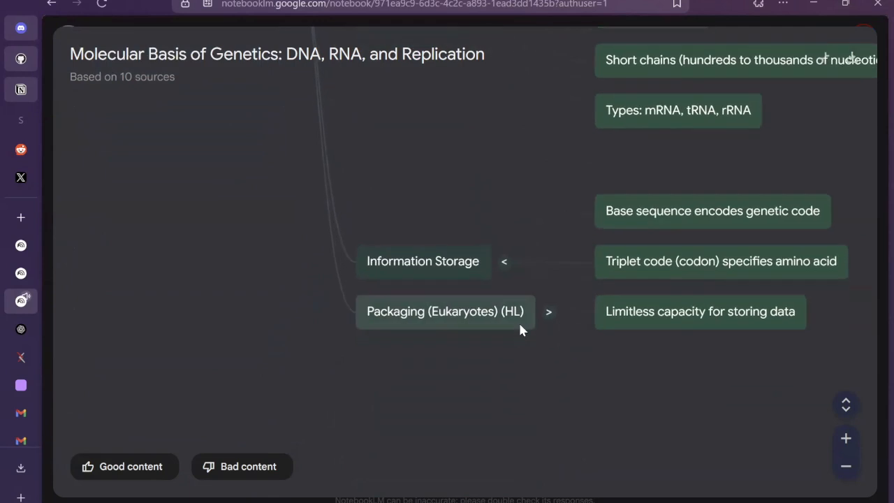
click(545, 314)
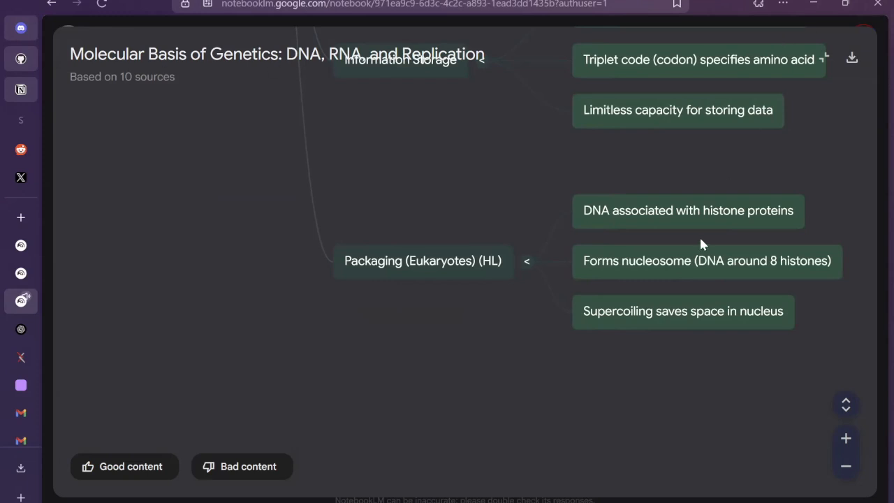
key(Escape)
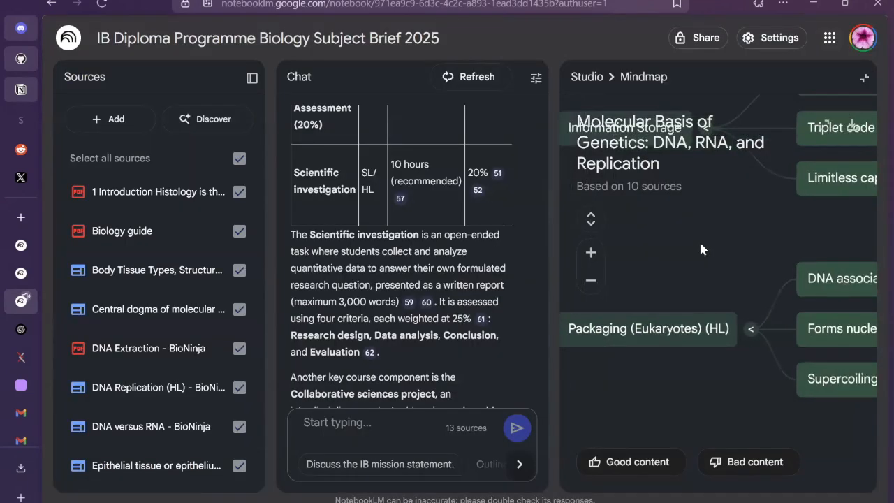
click(586, 77)
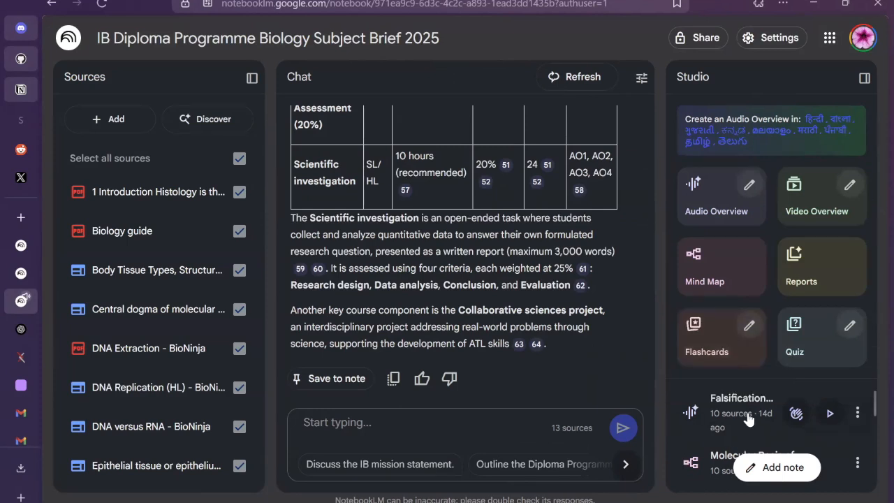
Step: Open the saved DNA Flashcards set and expand it to the enlarged view
scroll(747, 417, down, 5)
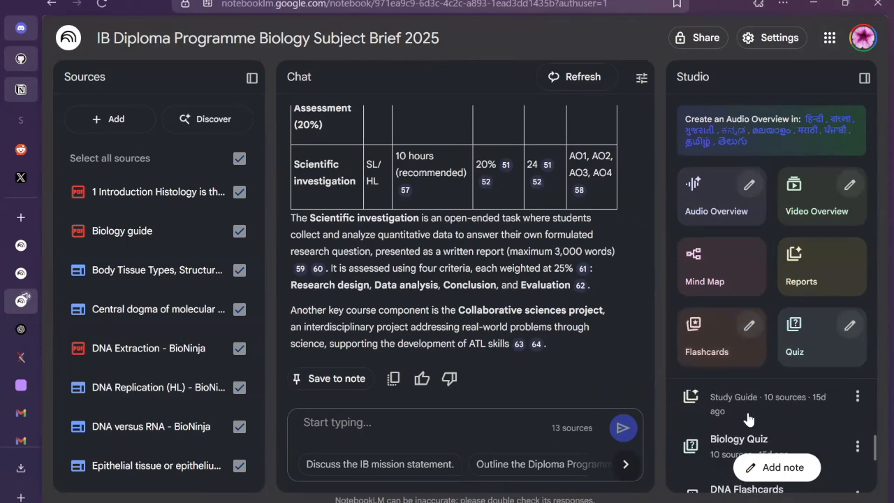
scroll(747, 417, up, 1)
scroll(746, 417, down, 3)
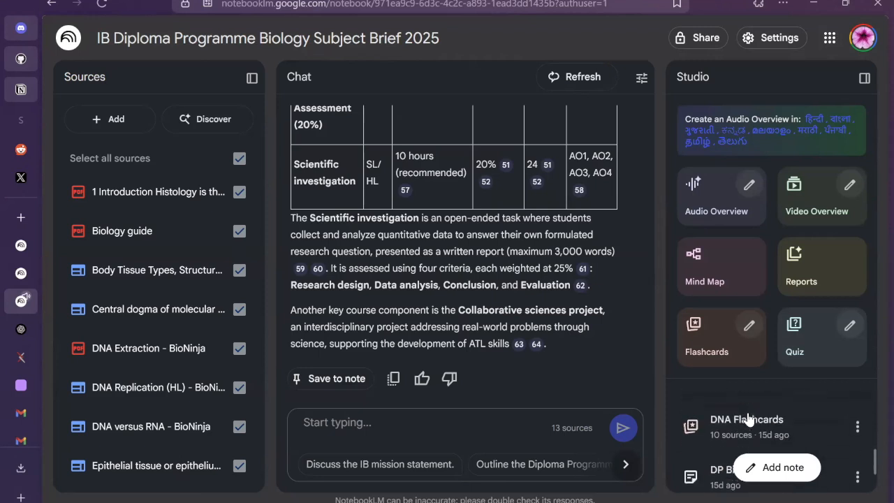
click(747, 419)
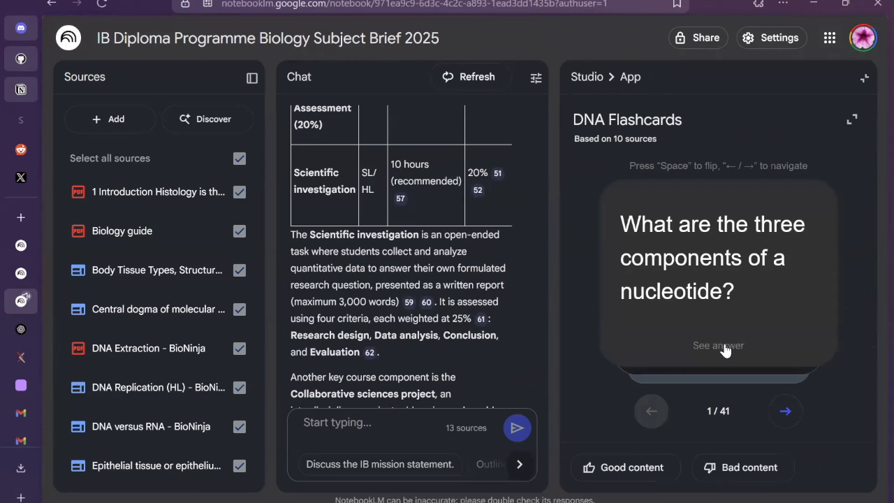
click(853, 120)
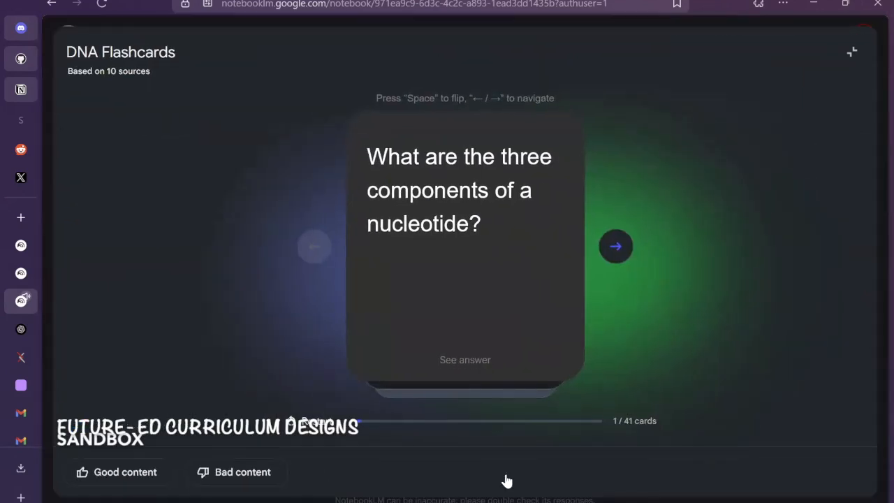
Step: Reveal the first flashcard's answer, request a detailed explanation of it in the chat, and read the reply's cited opening
click(470, 327)
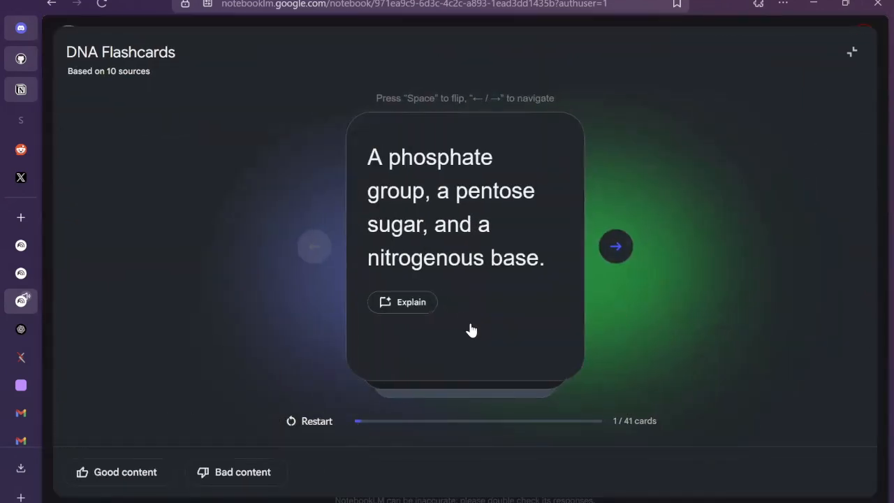
click(402, 309)
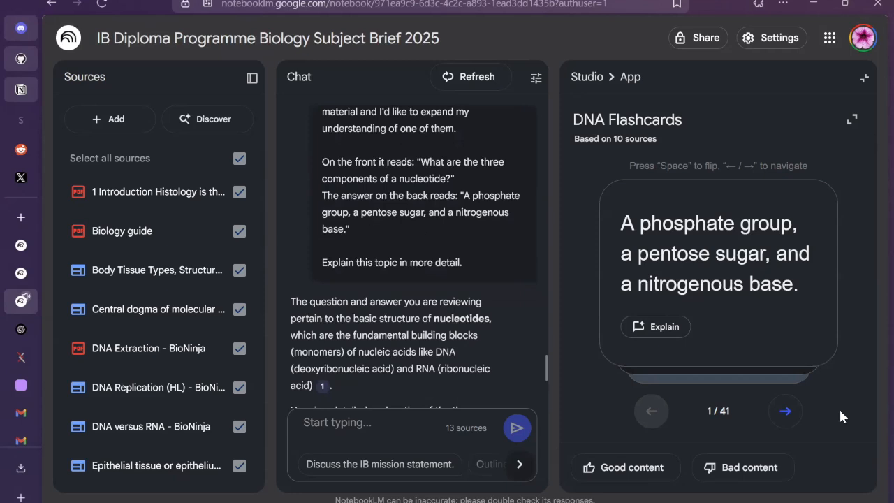
scroll(465, 272, down, 2)
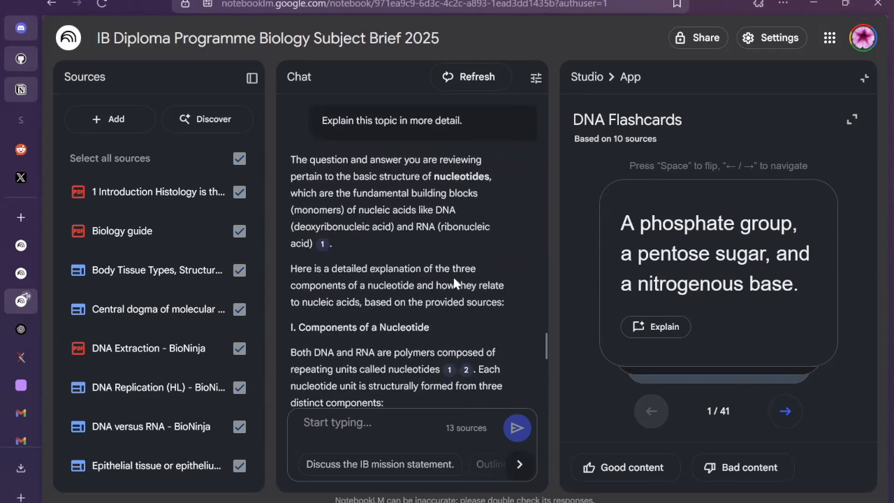
scroll(441, 267, down, 1)
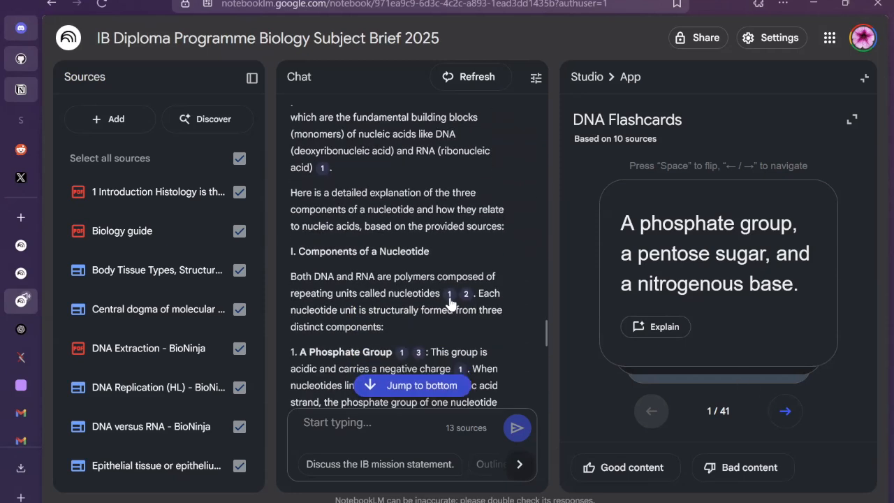
mouse_move(461, 298)
Step: Advance to the second flashcard and close the DNA Flashcards set
click(785, 410)
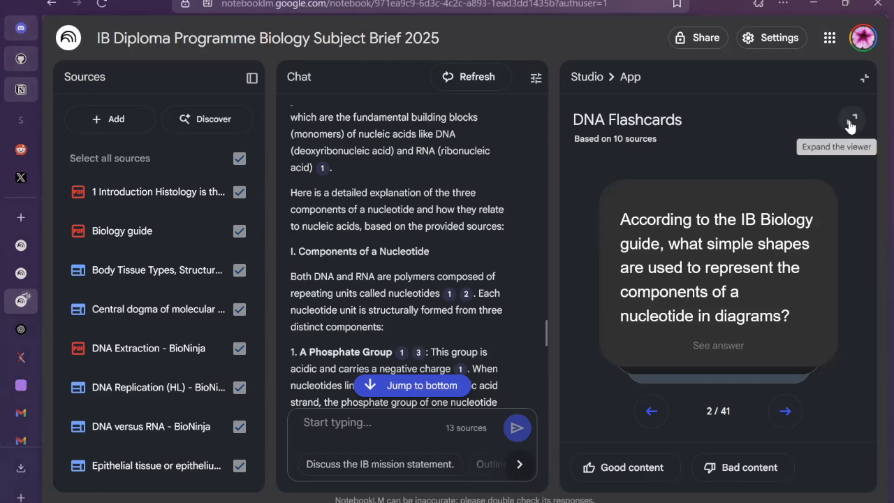
click(602, 80)
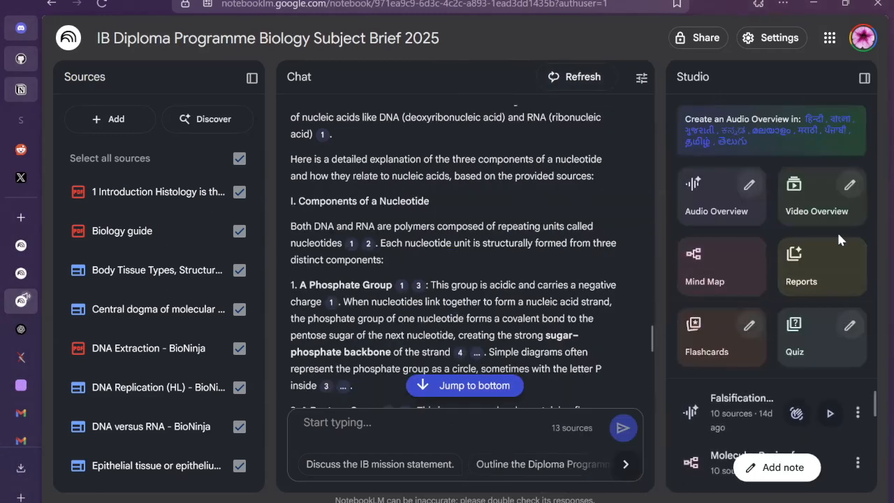
Step: Generate a new quiz from the selected sources and open the saved Biology Quiz in the enlarged view
click(817, 337)
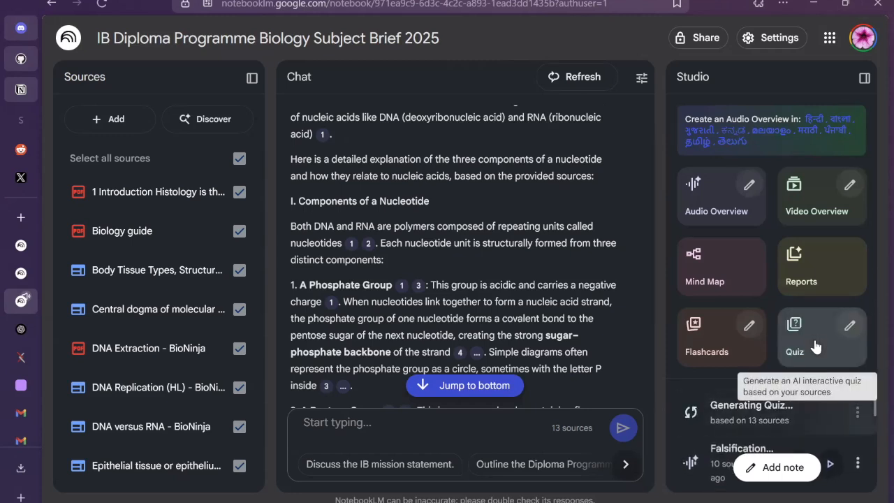
scroll(723, 431, down, 5)
scroll(722, 431, down, 1)
scroll(722, 432, up, 1)
click(736, 426)
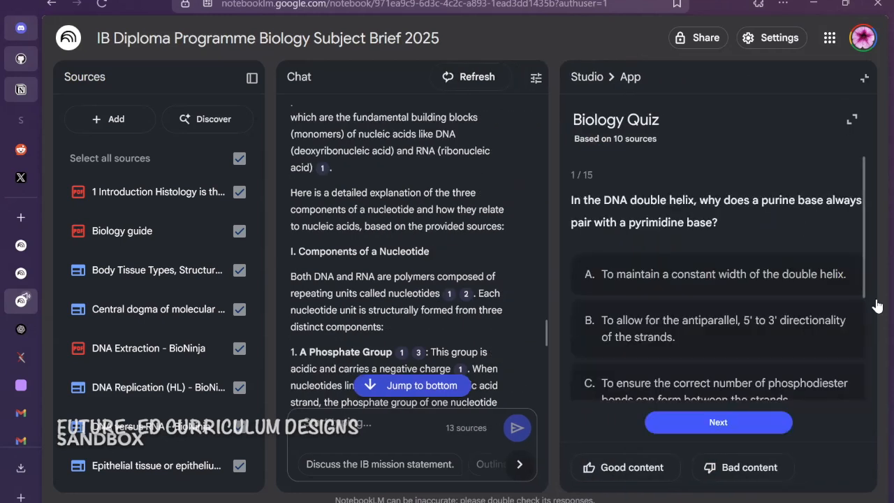
scroll(802, 216, down, 2)
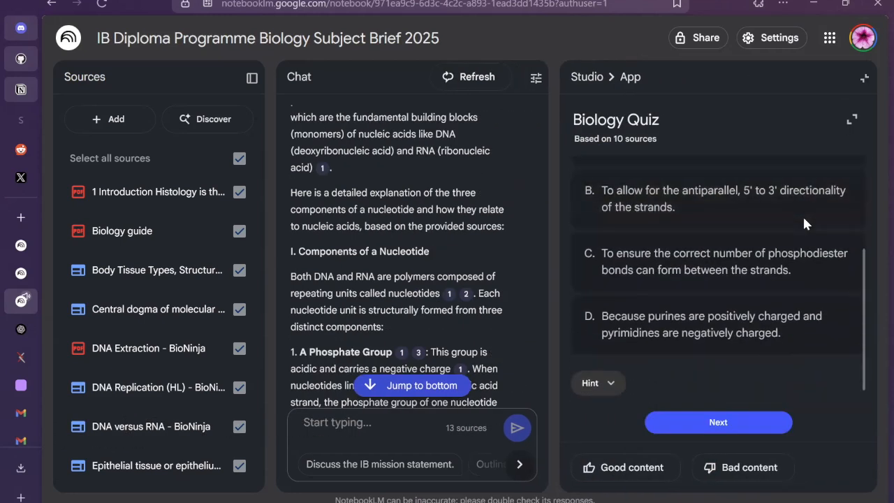
scroll(803, 223, up, 2)
click(852, 120)
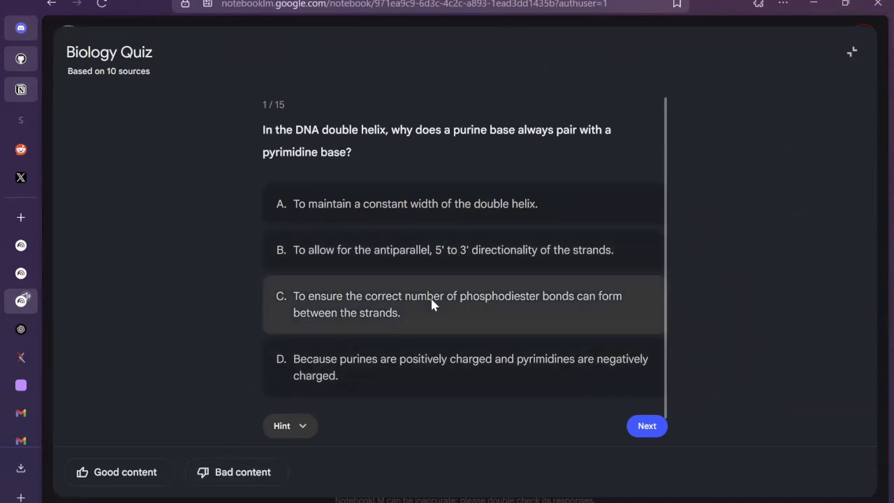
Step: Answer the purine–pyrimidine question with option C, review the feedback, view question 2 and close the quiz
click(432, 303)
scroll(520, 330, down, 1)
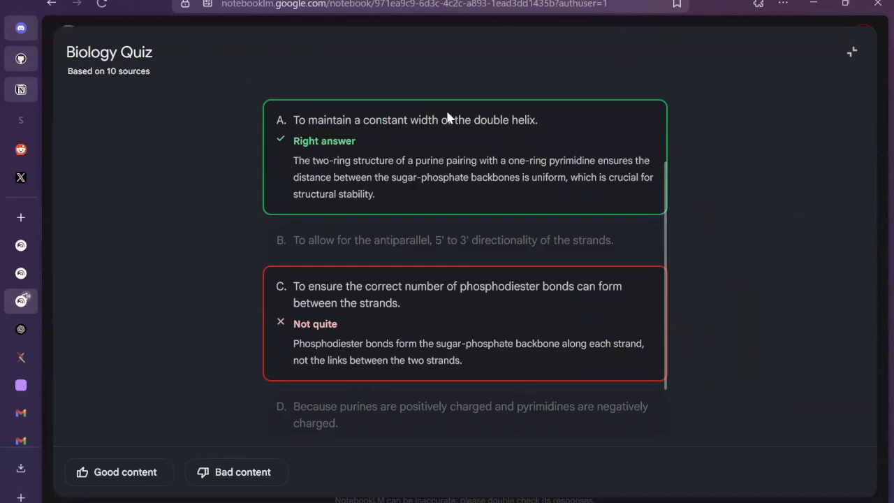
scroll(382, 189, down, 1)
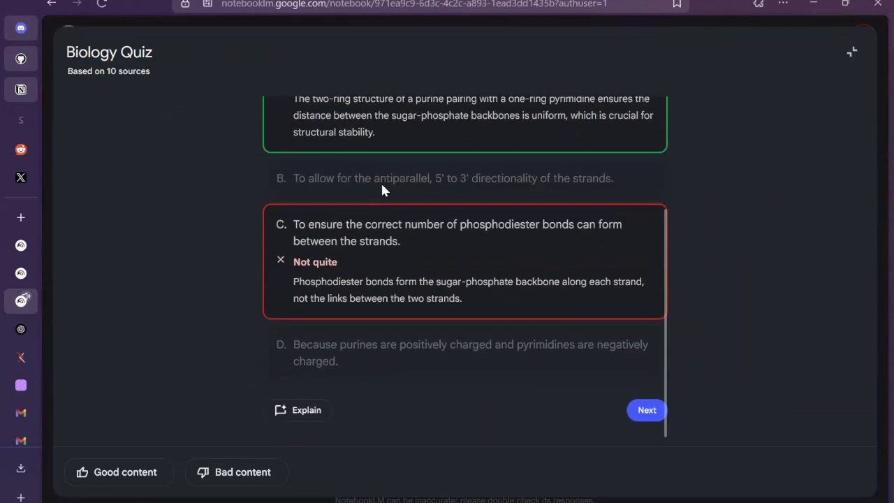
click(649, 413)
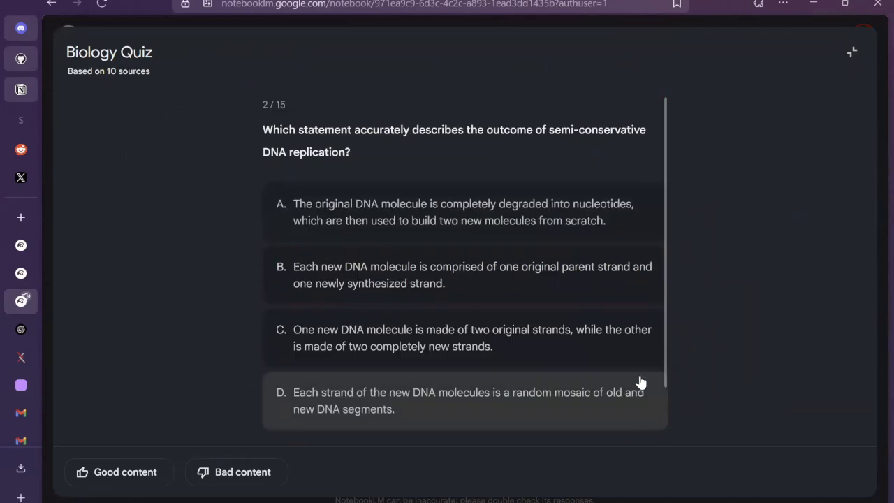
scroll(536, 241, down, 1)
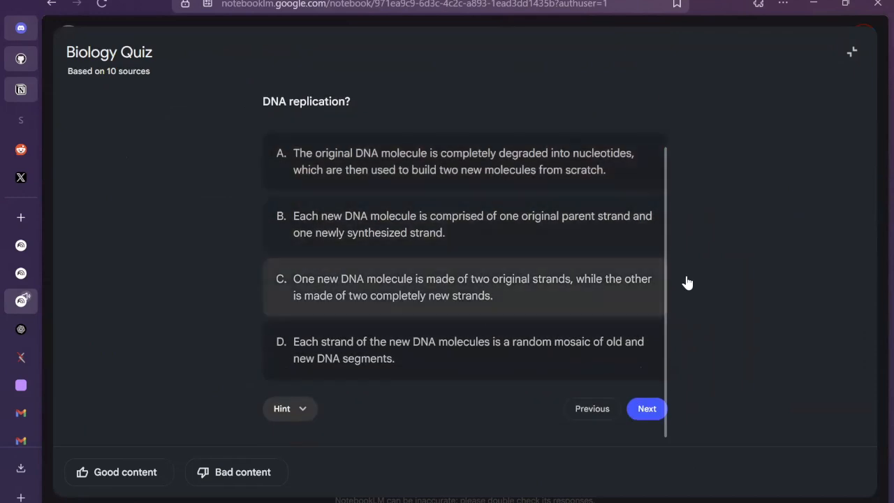
click(852, 52)
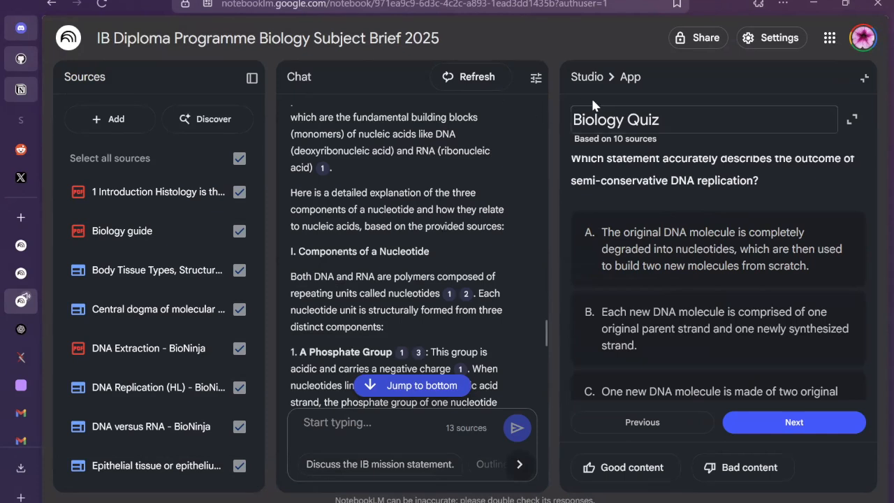
click(586, 77)
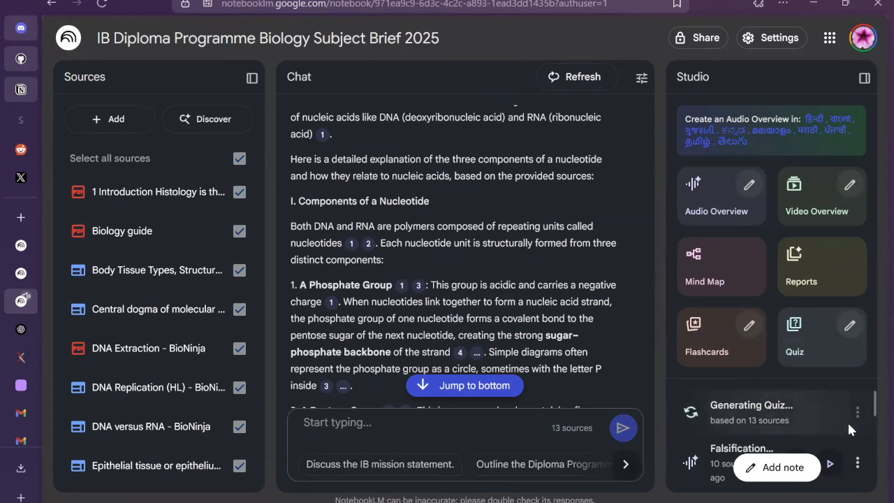
Step: Browse the notebook's saved study materials, review the available report formats, and close the report dialog without creating one
scroll(825, 412, down, 3)
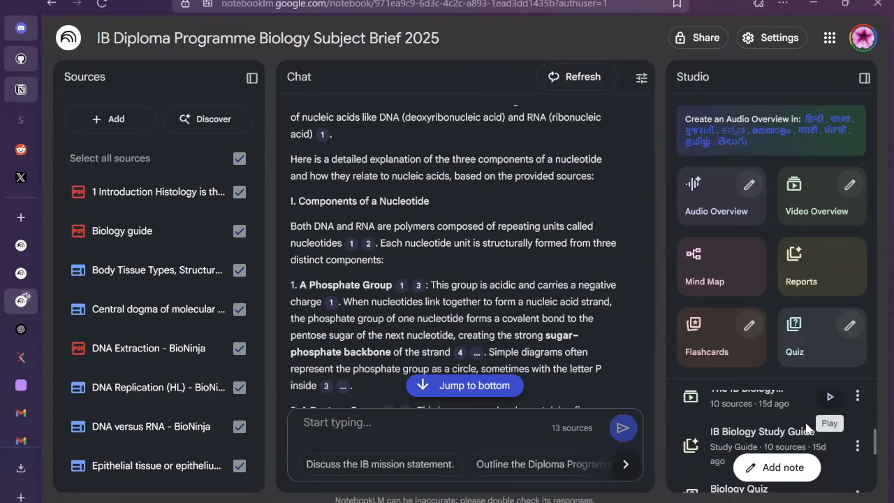
scroll(811, 423, down, 3)
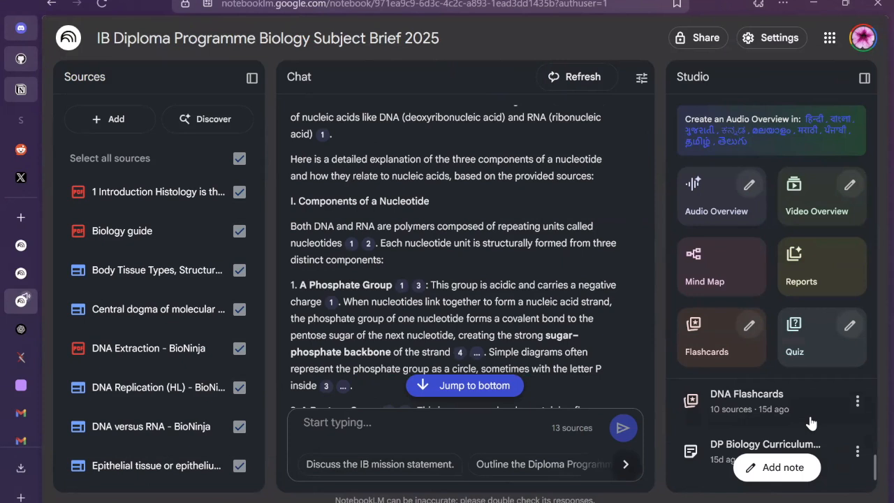
scroll(756, 425, down, 1)
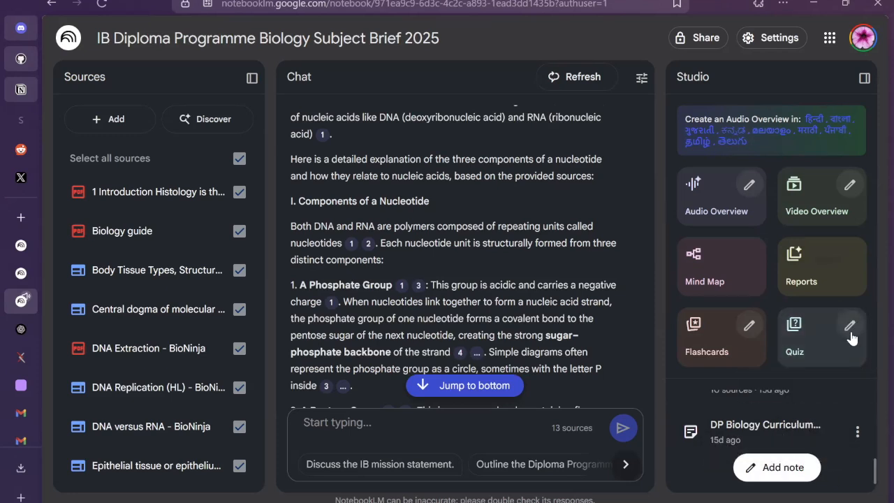
click(825, 271)
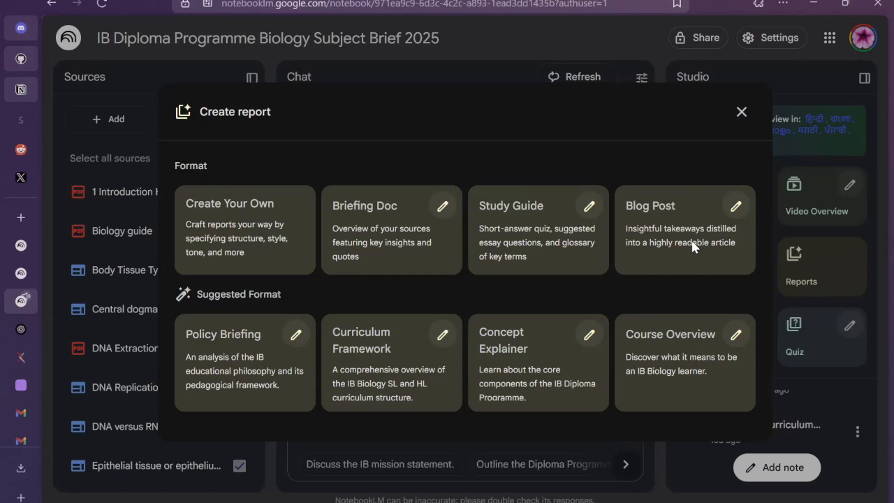
click(796, 335)
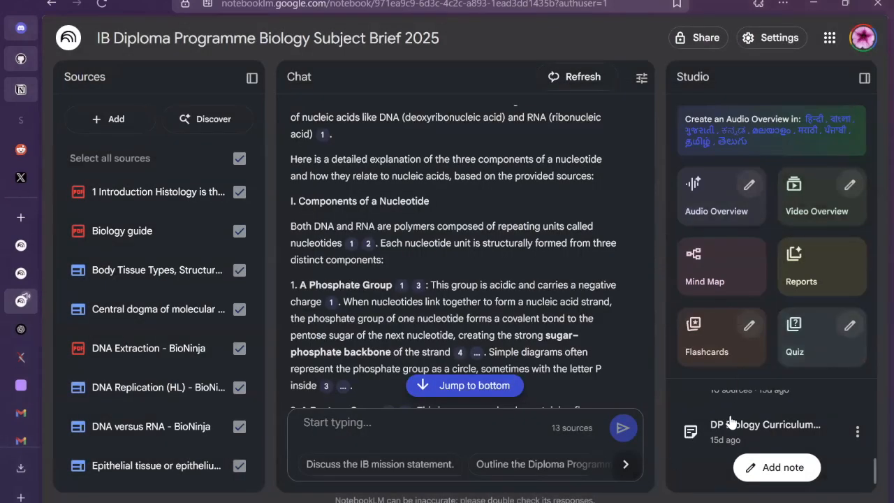
Step: Reopen the saved Biology Quiz, examine its first question in the enlarged view, and return it to the smaller view
scroll(730, 421, up, 2)
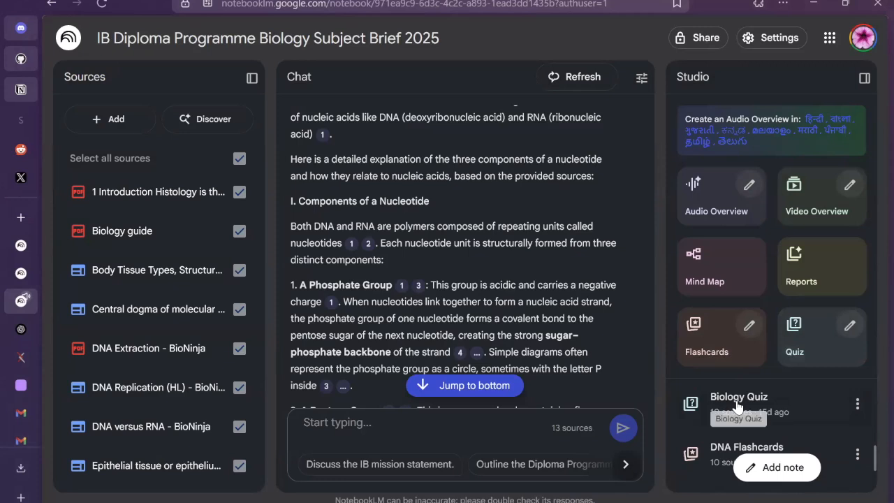
click(735, 400)
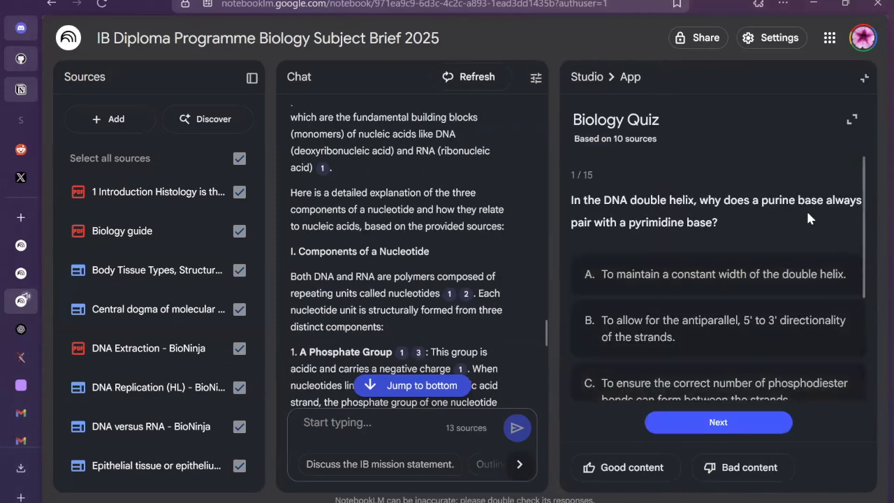
click(851, 119)
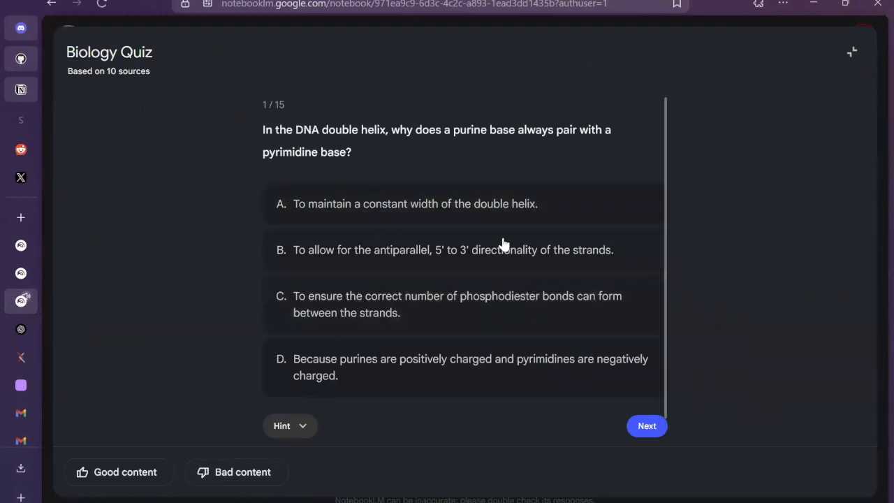
scroll(405, 270, down, 1)
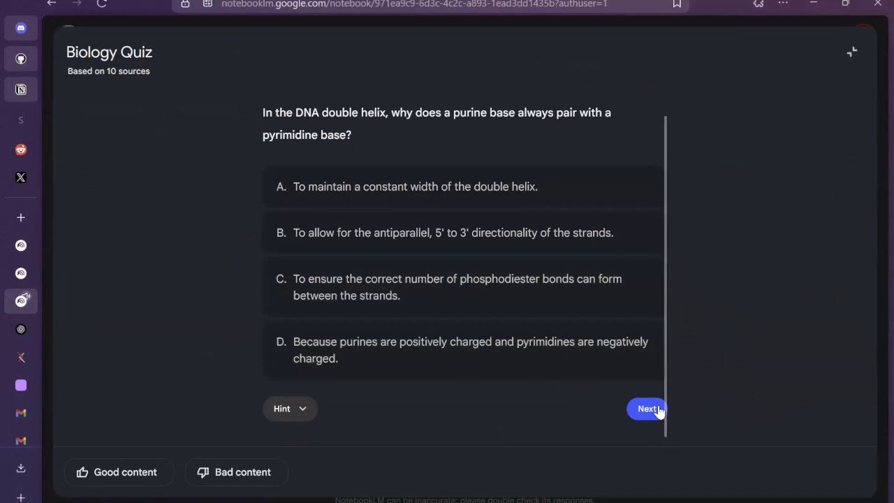
click(849, 56)
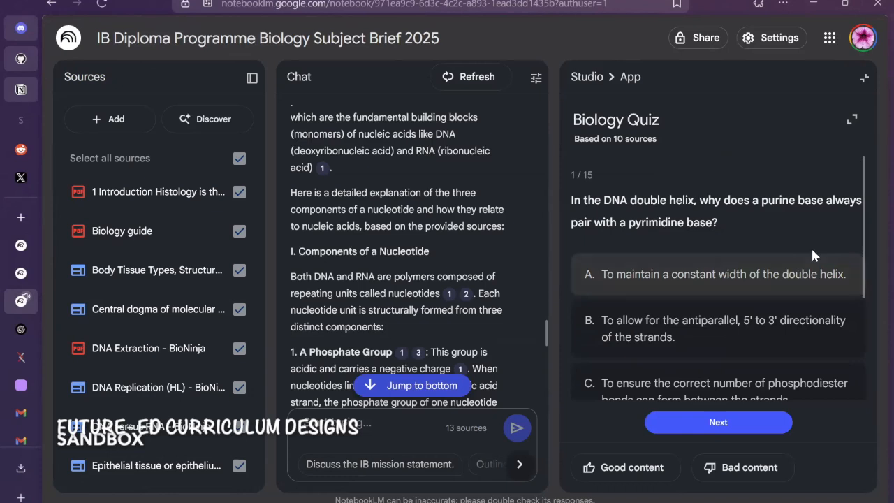
Step: Read the chat explanation through the pentose sugar and nitrogenous base sections, and close the quiz
scroll(422, 265, down, 3)
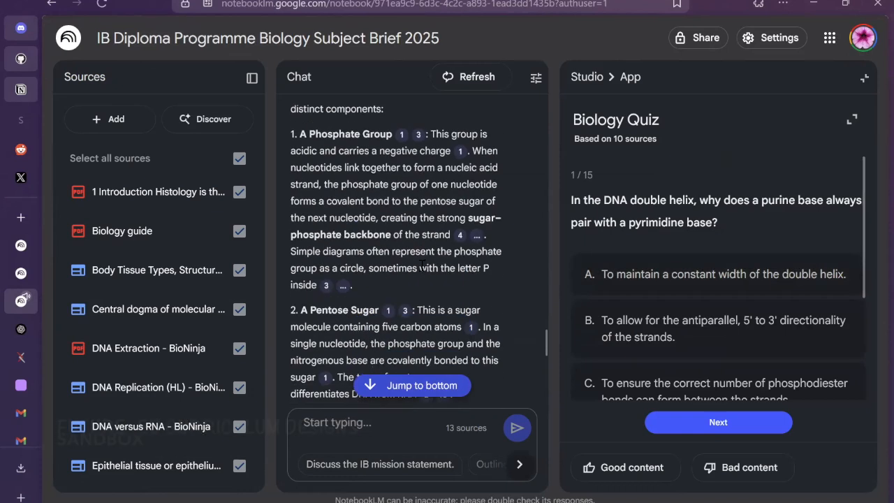
scroll(445, 140, down, 2)
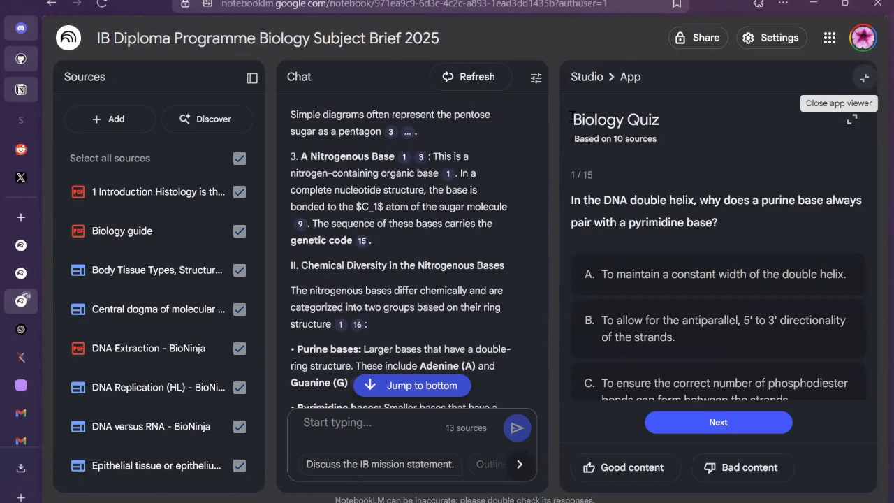
click(586, 78)
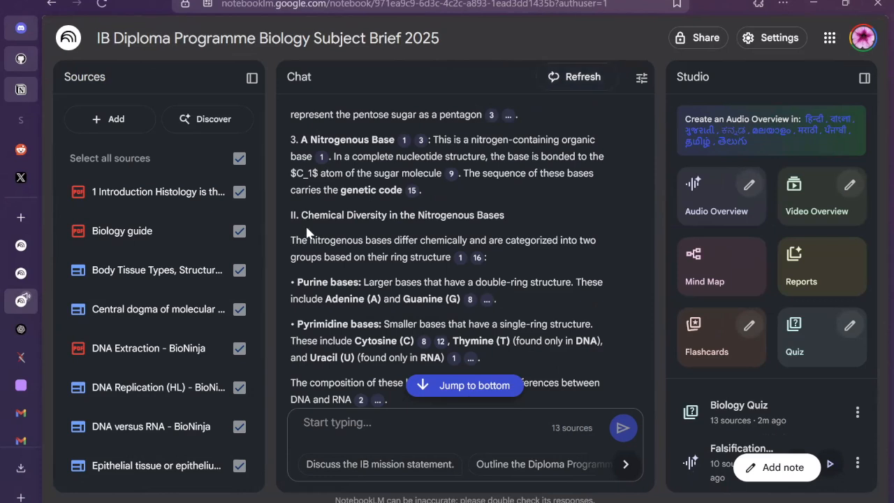
Step: Deselect all sources and select only the "1 Introduction Histology" PDF as the chat's source
click(325, 428)
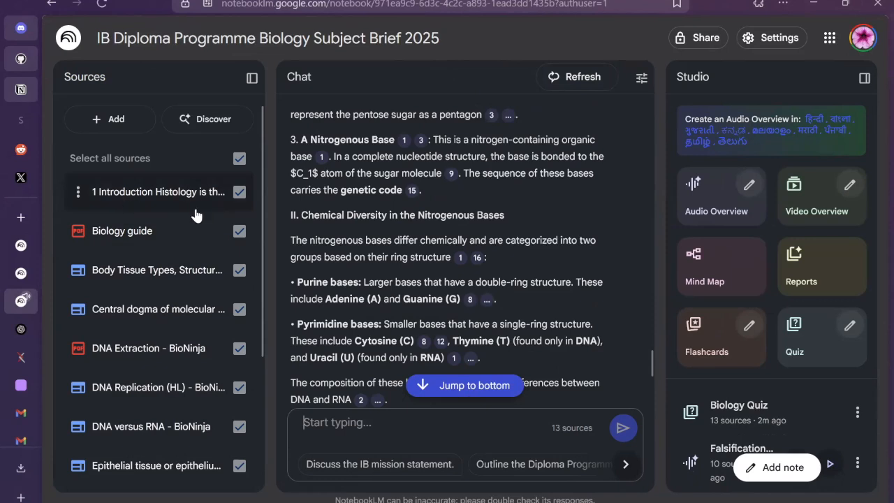
click(239, 230)
click(239, 269)
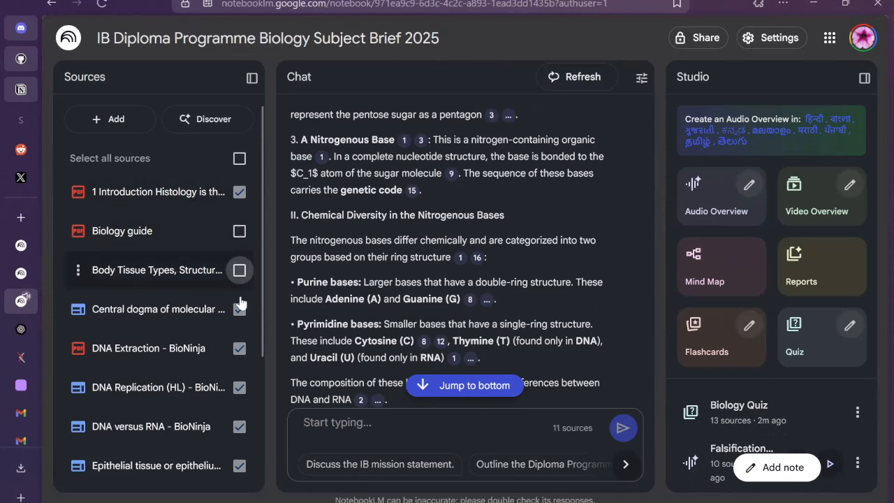
click(238, 309)
click(240, 159)
click(240, 159)
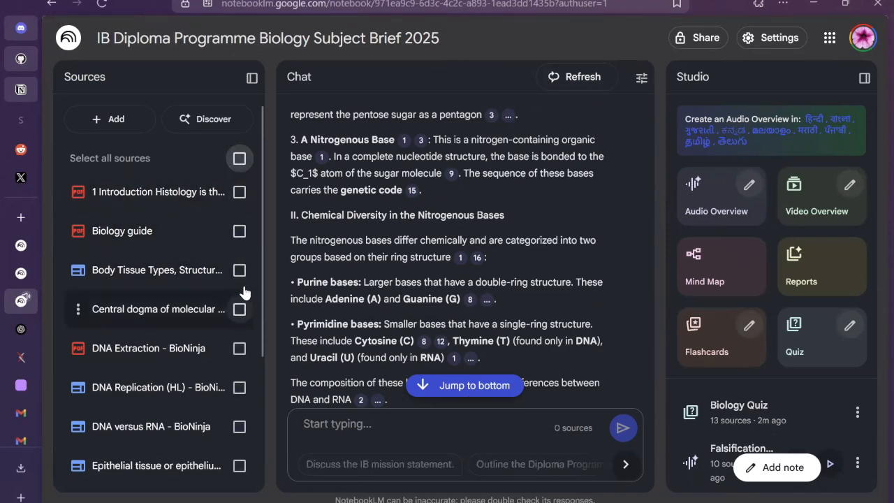
click(238, 192)
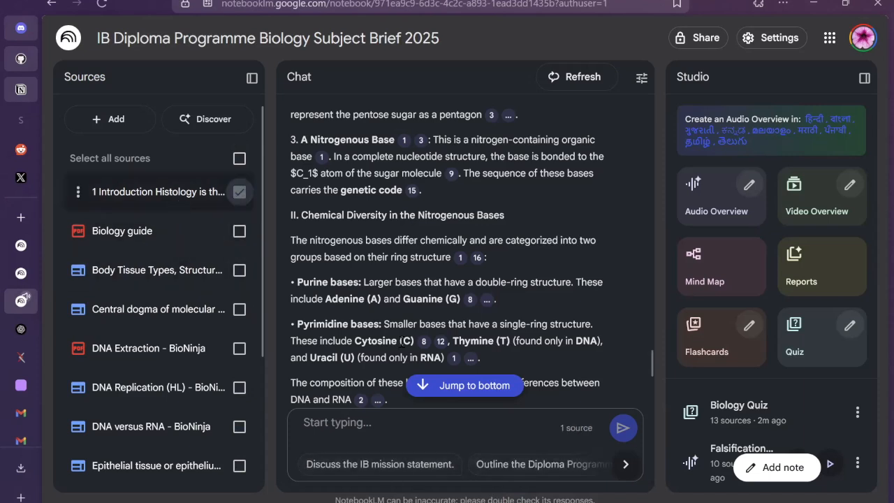
Step: Ask the chat "Give me a summary of this document" using only the selected histology source
click(356, 423)
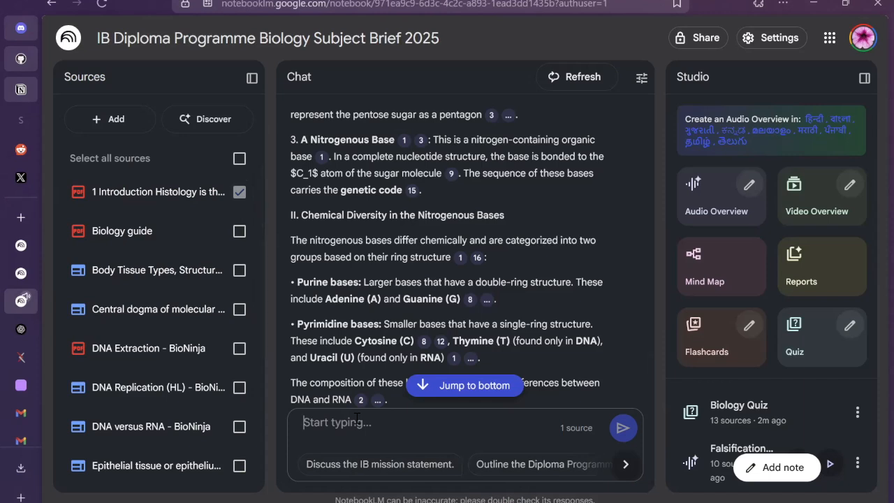
text(Give )
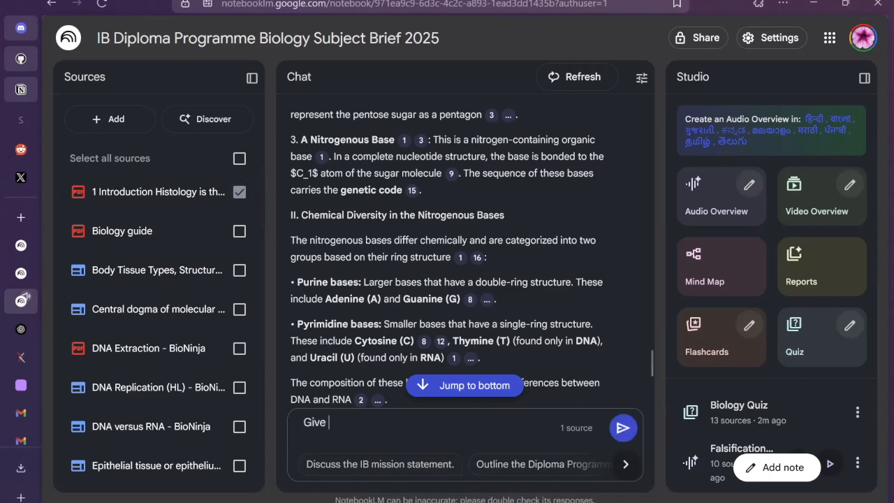
text(me a summary of )
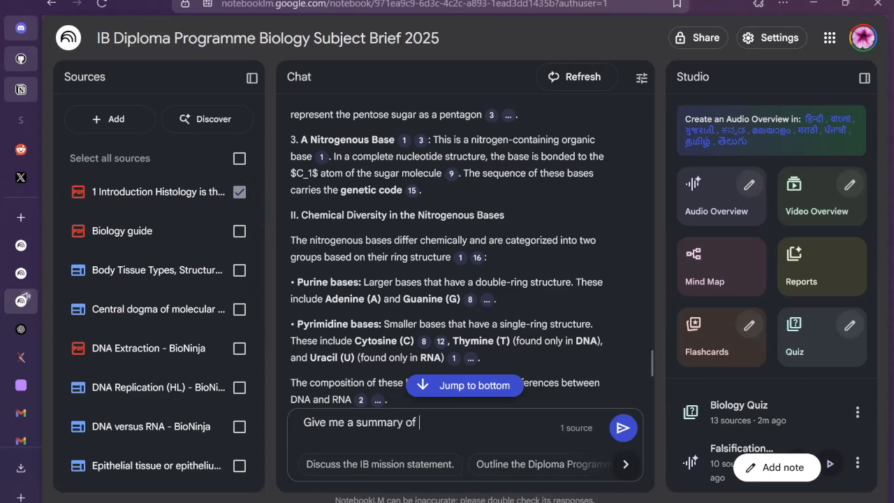
text(this document)
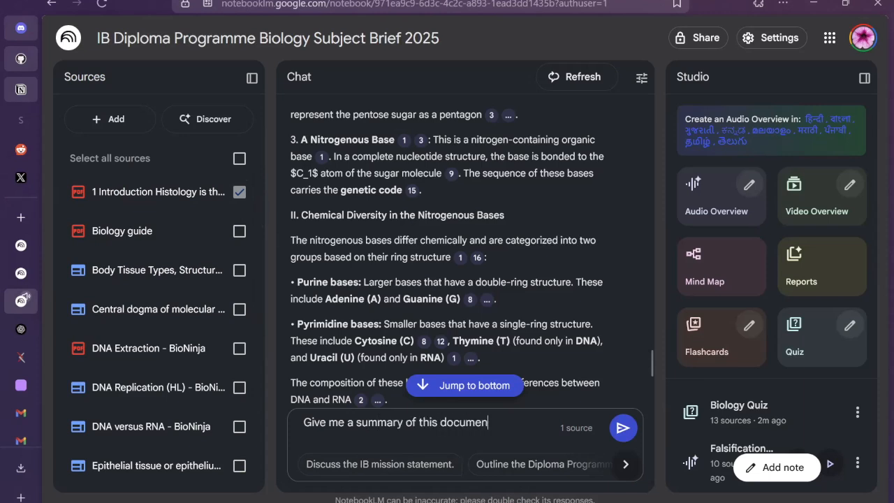
key(Return)
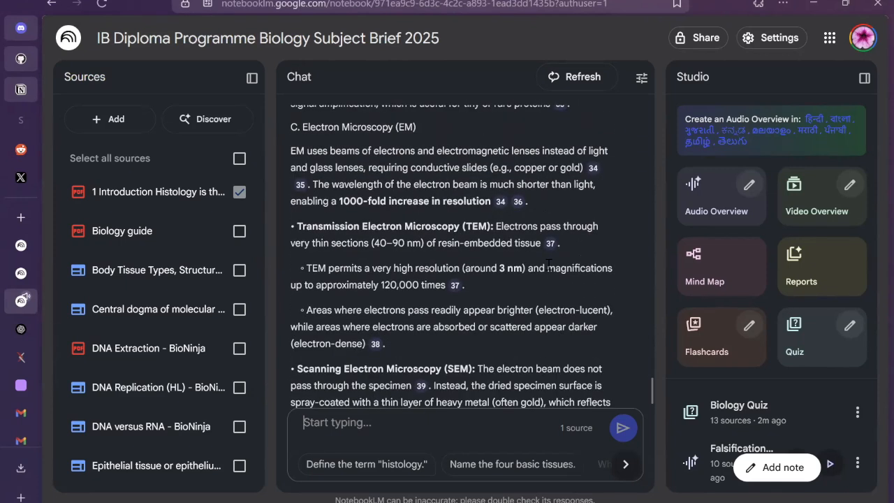
Step: Read the histology summary from its introduction through the tissue preparation and microscopy sections, previewing the source passages behind its citations
scroll(549, 264, up, 15)
scroll(544, 265, up, 10)
scroll(541, 261, down, 3)
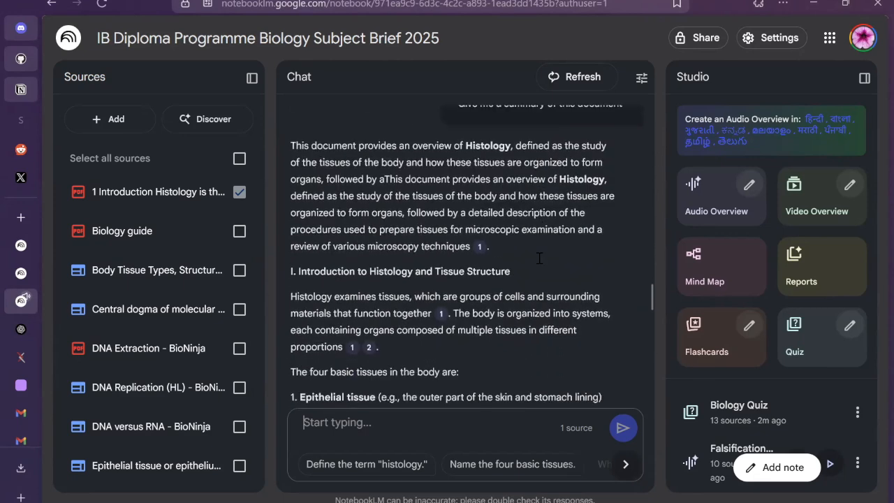
scroll(539, 259, down, 1)
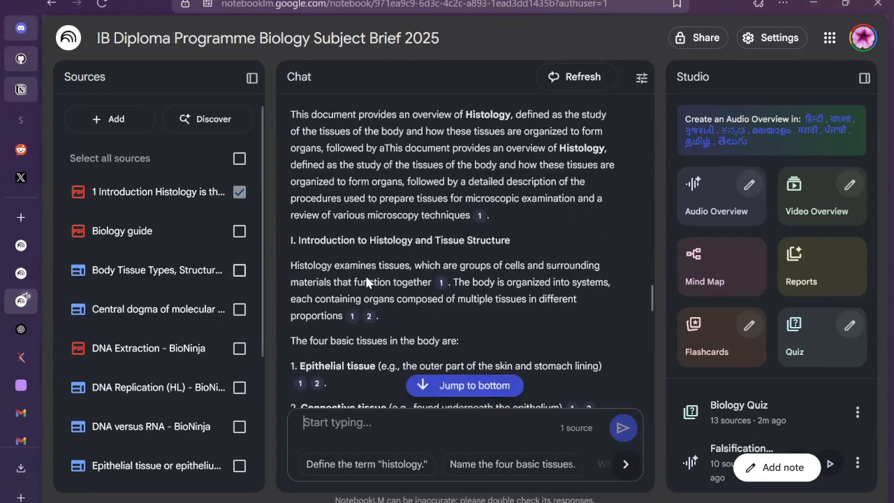
scroll(368, 280, down, 5)
mouse_move(370, 179)
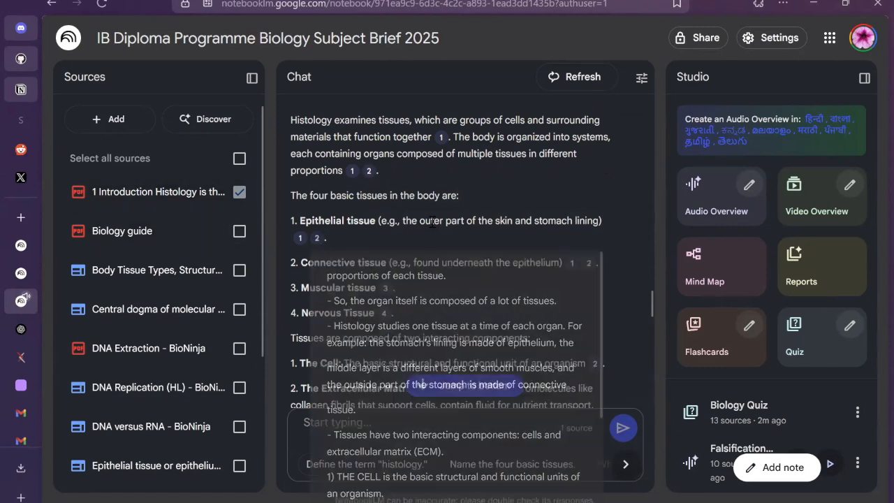
scroll(431, 215, down, 2)
scroll(431, 216, down, 9)
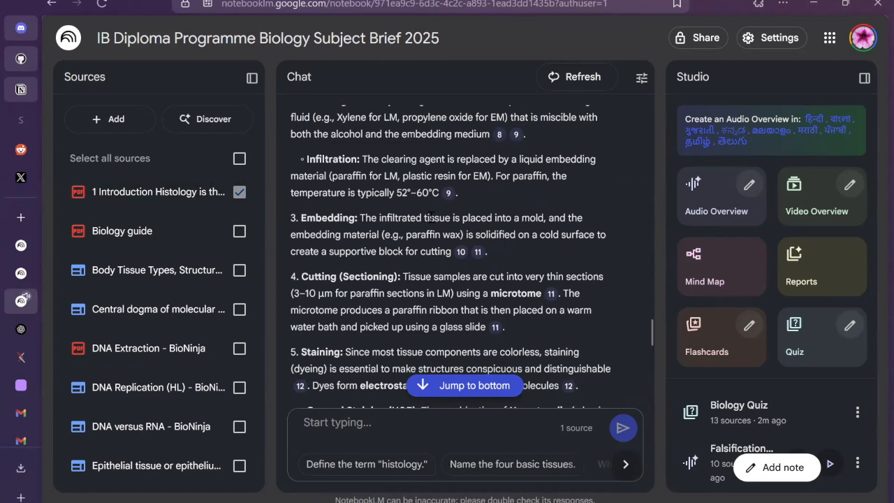
scroll(432, 215, down, 1)
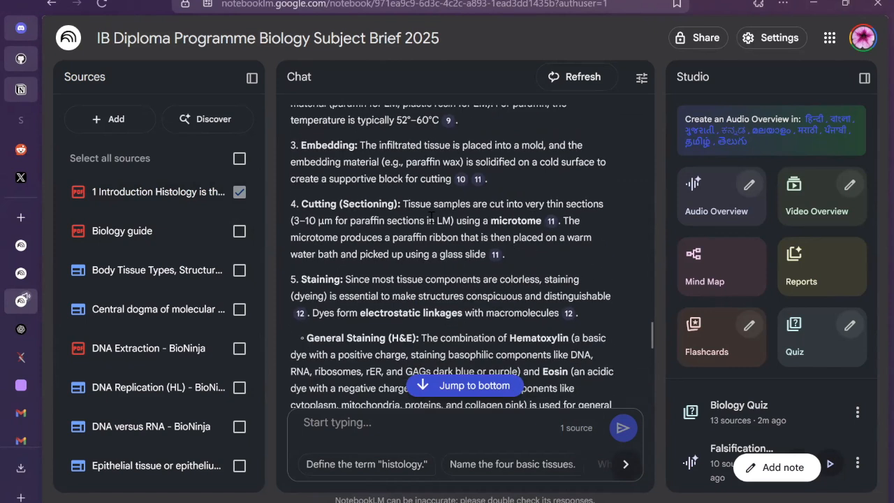
scroll(432, 218, down, 1)
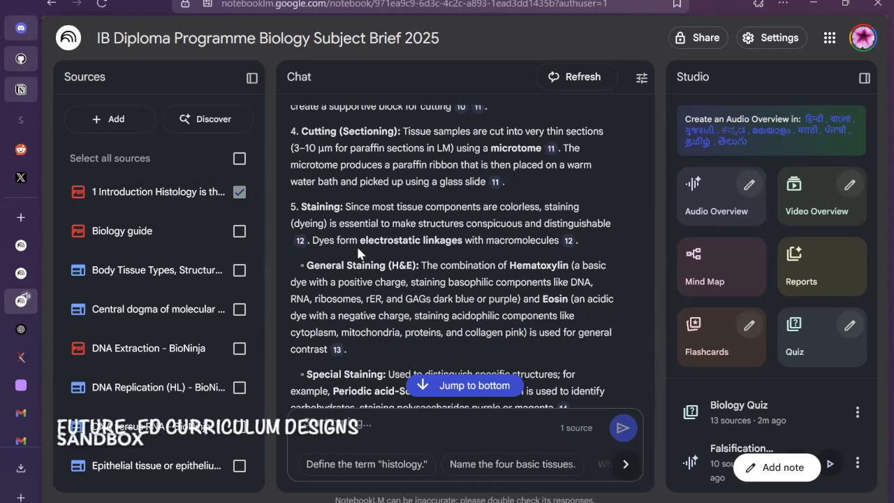
scroll(523, 222, down, 2)
scroll(522, 218, down, 11)
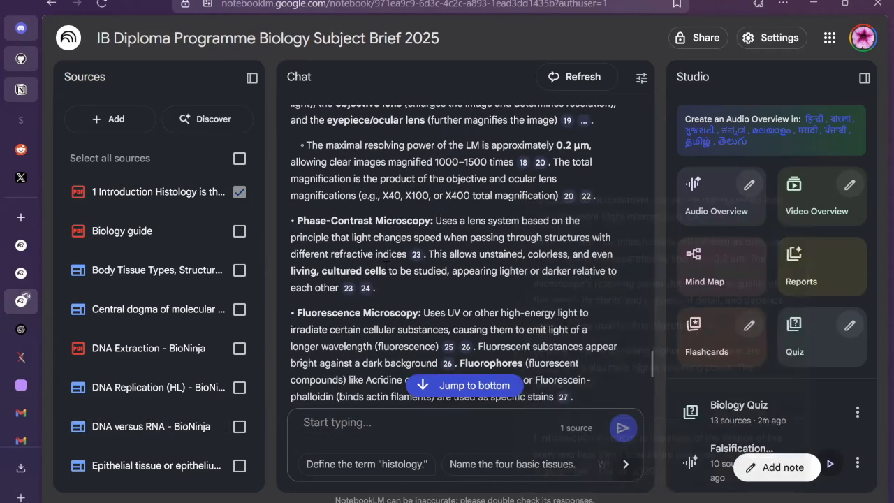
scroll(389, 271, down, 10)
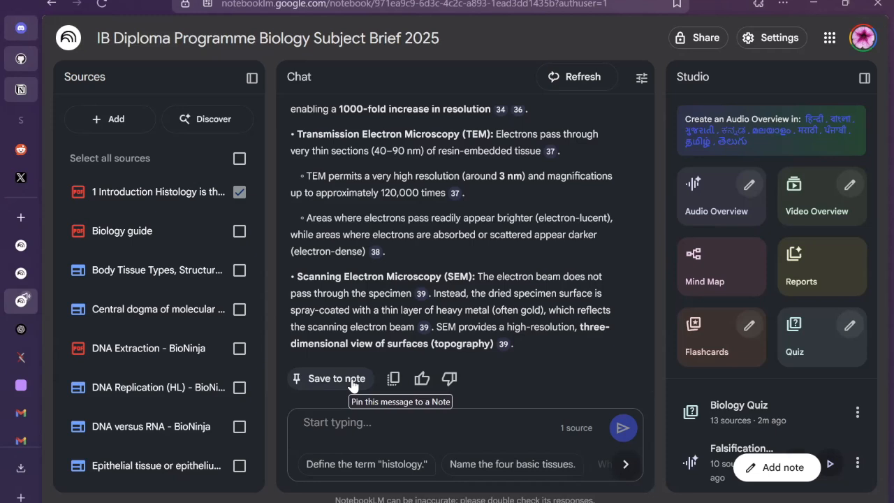
Step: Save the histology summary to a note, and view the saved note's options without applying any
click(352, 385)
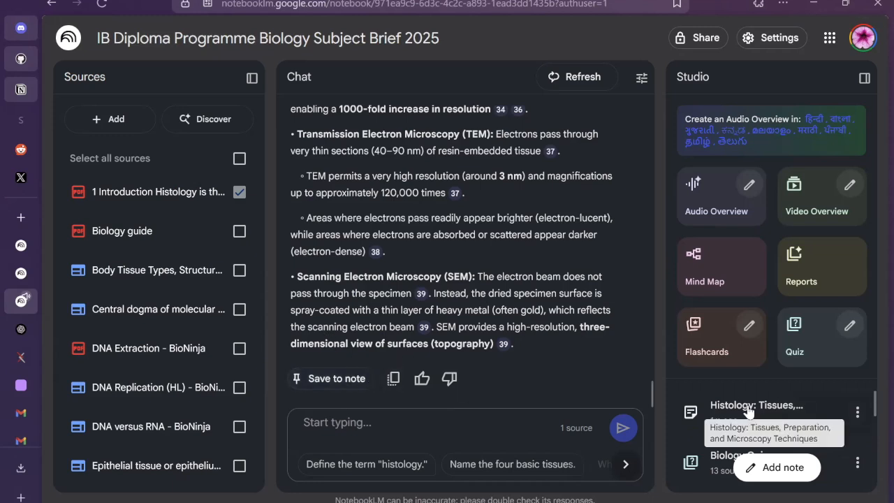
click(858, 413)
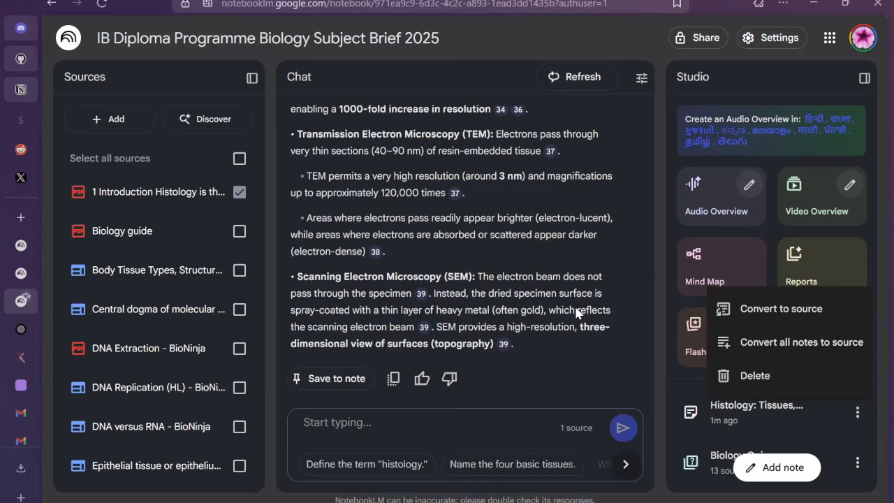
click(591, 368)
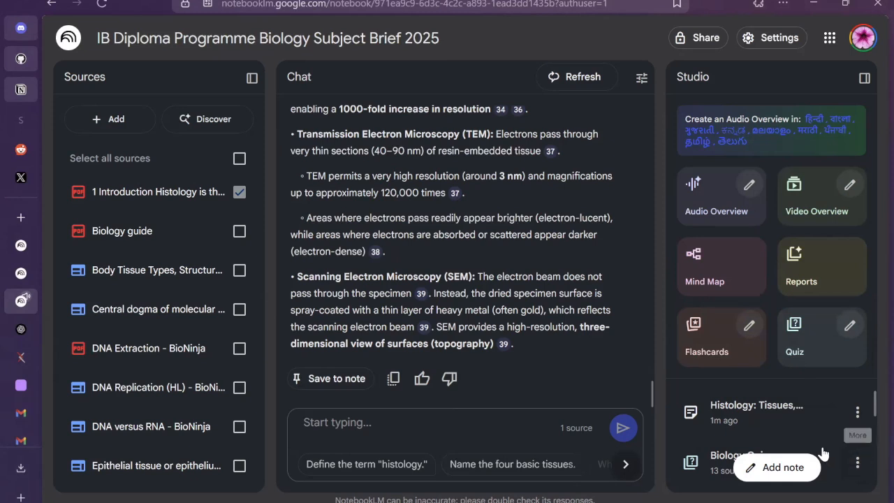
Step: Open the sharing settings for the saved Biology Quiz and add a suggested contact as a viewer
scroll(796, 434, down, 2)
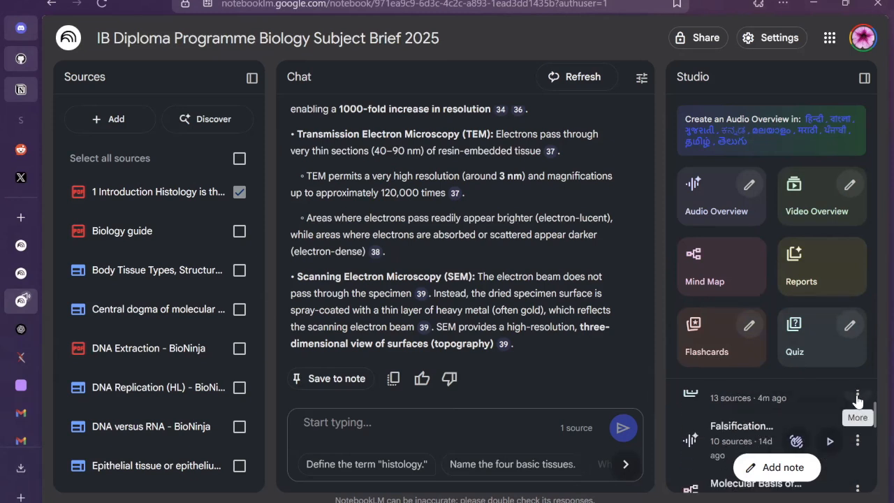
click(858, 395)
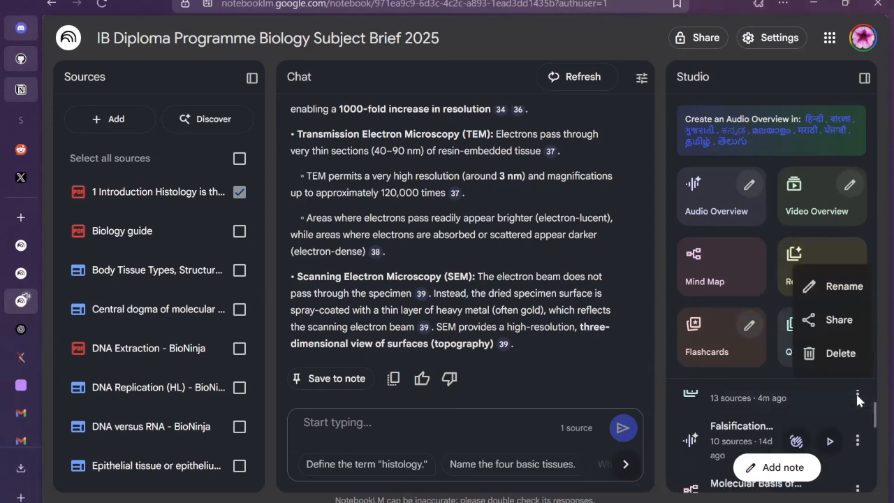
click(839, 321)
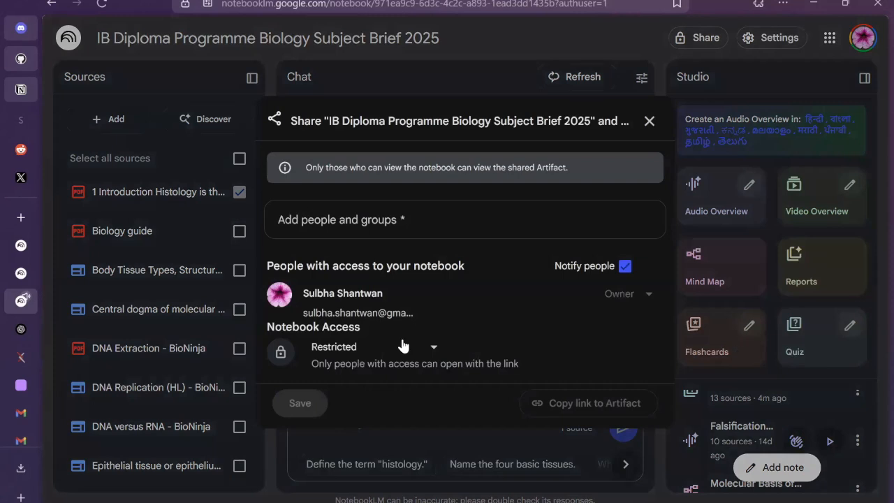
click(318, 218)
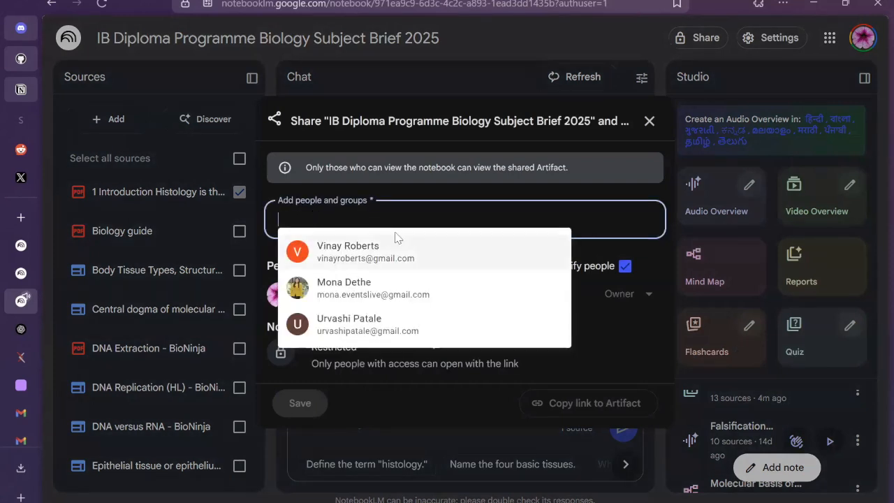
click(377, 257)
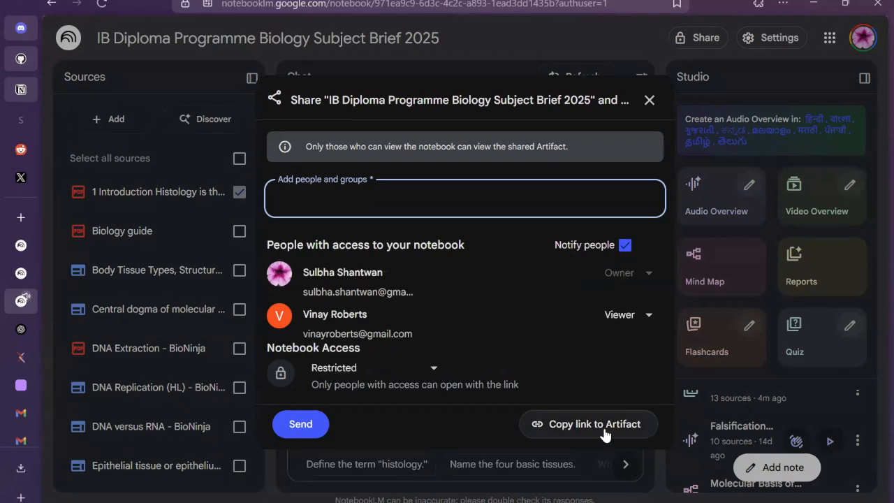
Step: Review the notebook access options and close the sharing dialog without sending the invitation
click(433, 370)
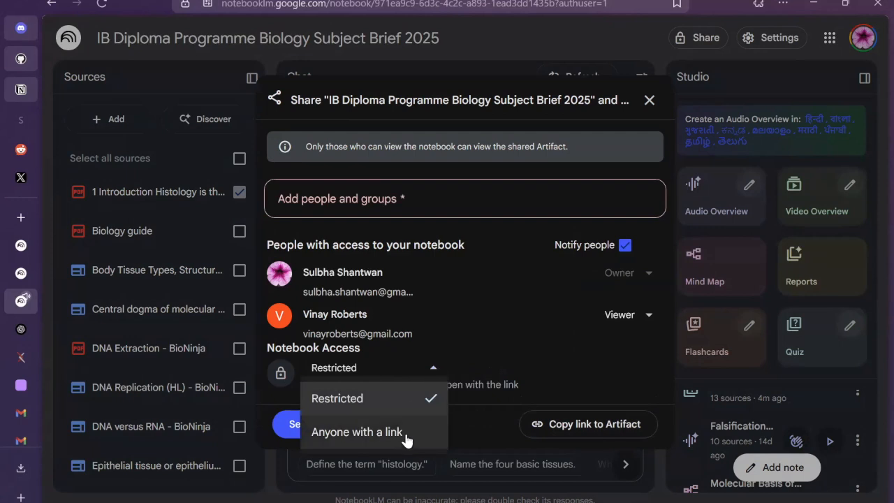
click(525, 325)
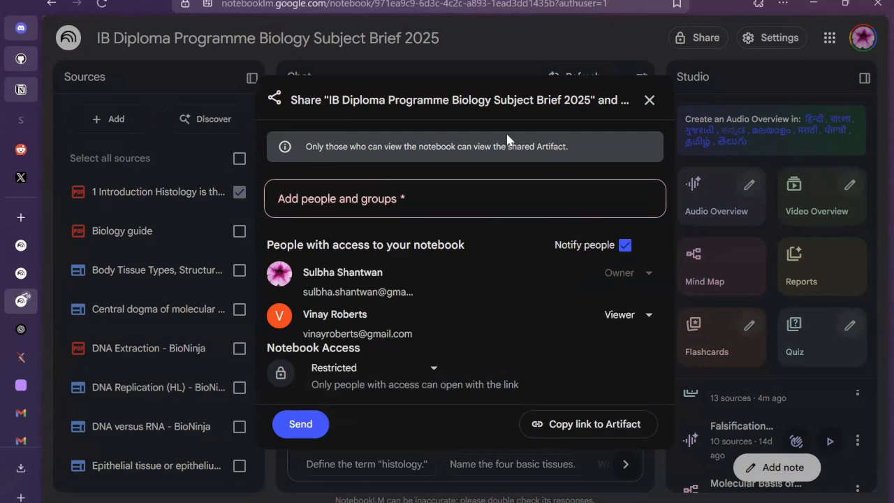
click(647, 102)
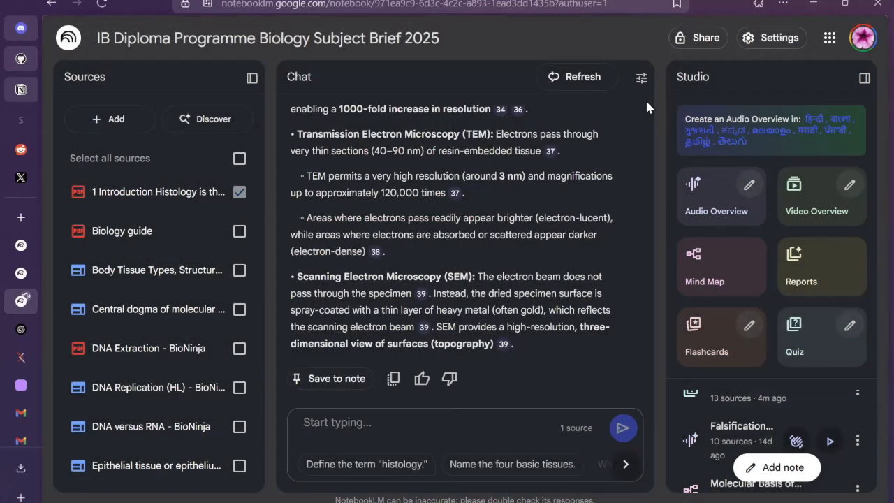